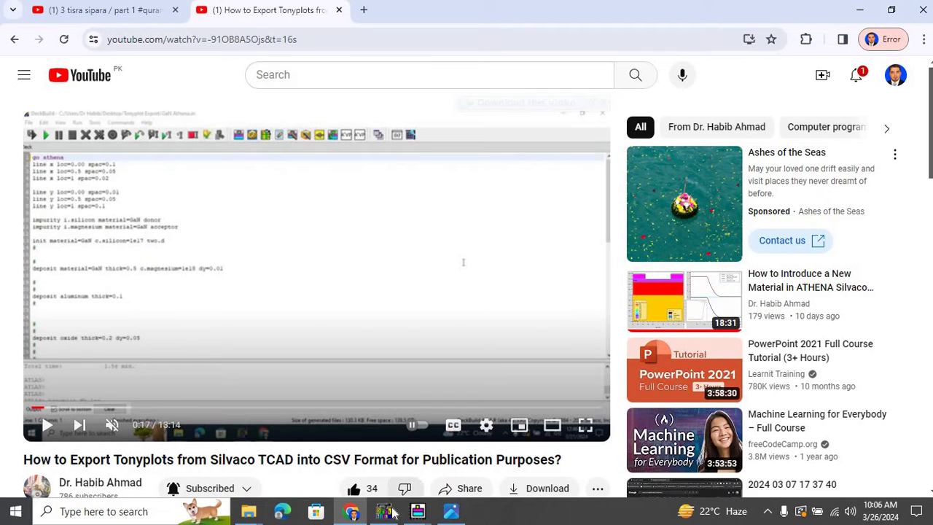
Switch from the YouTube tutorial to the GaN Athena.in deck in DeckBuild.
left_click(392, 512)
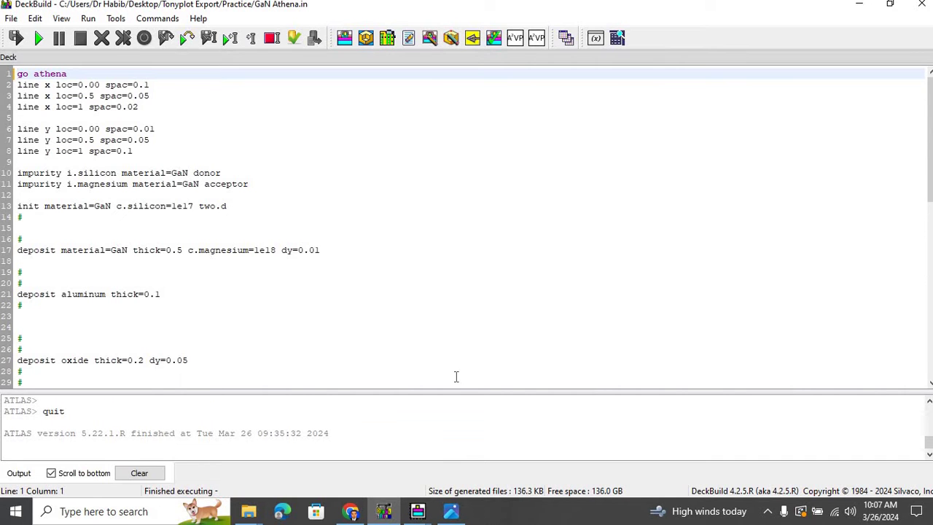
Bring a TonyPlot window forward from its taskbar preview.
mouse_move(417, 510)
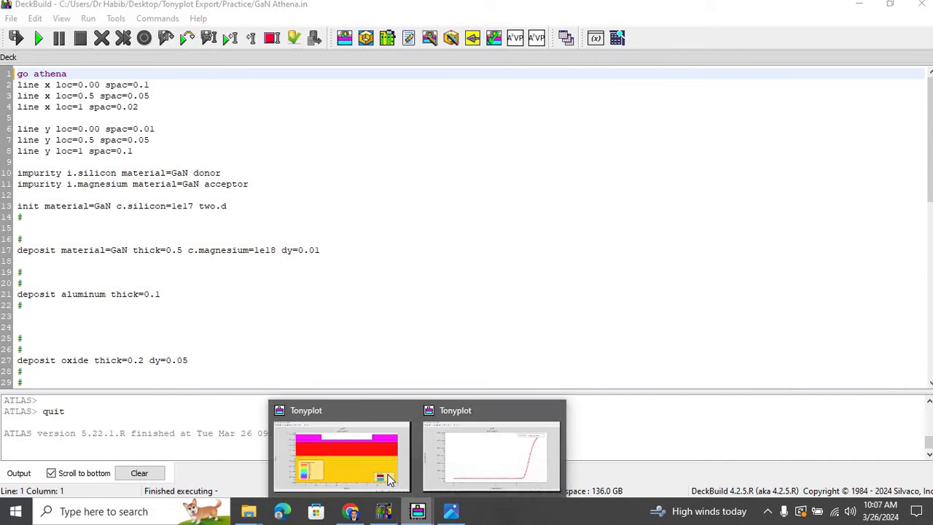
left_click(388, 479)
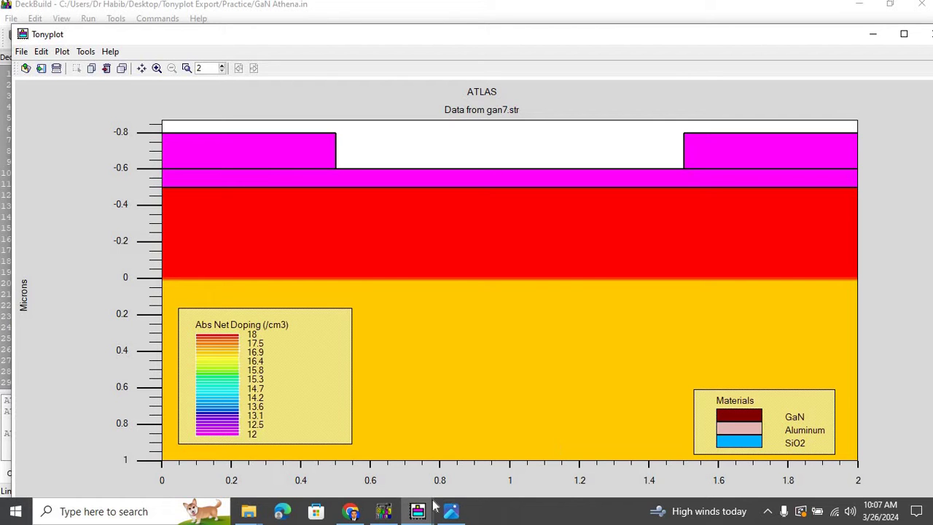
Export the fb.log anode current plot as CSV, basename abc, into Cutline Plots.
mouse_move(417, 510)
left_click(513, 464)
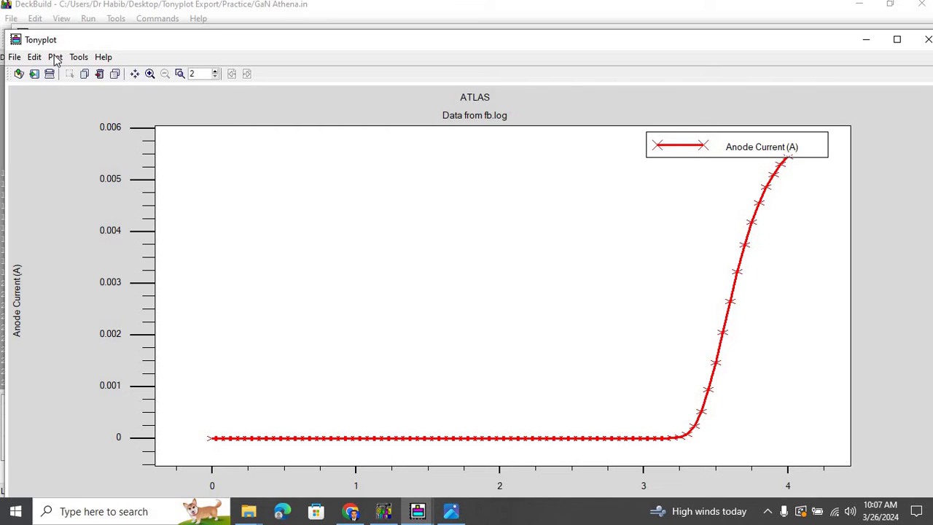
left_click(13, 62)
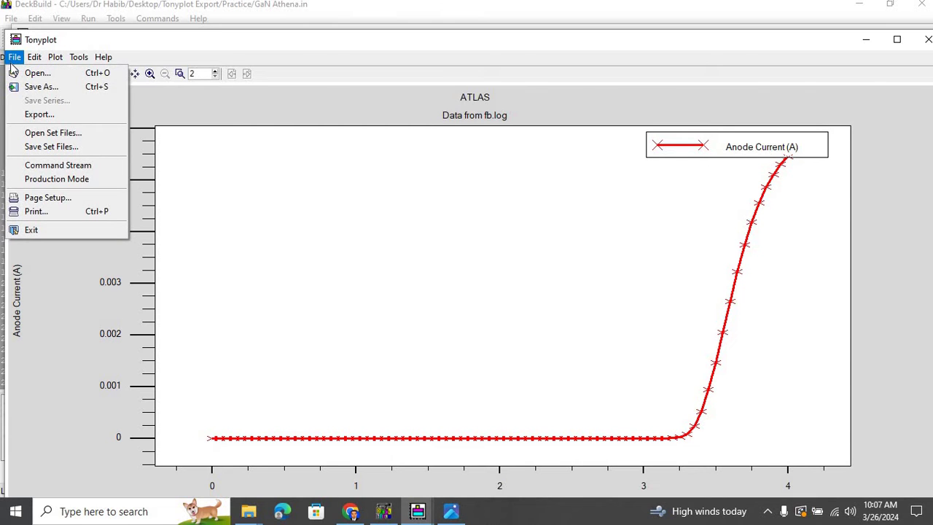
left_click(38, 114)
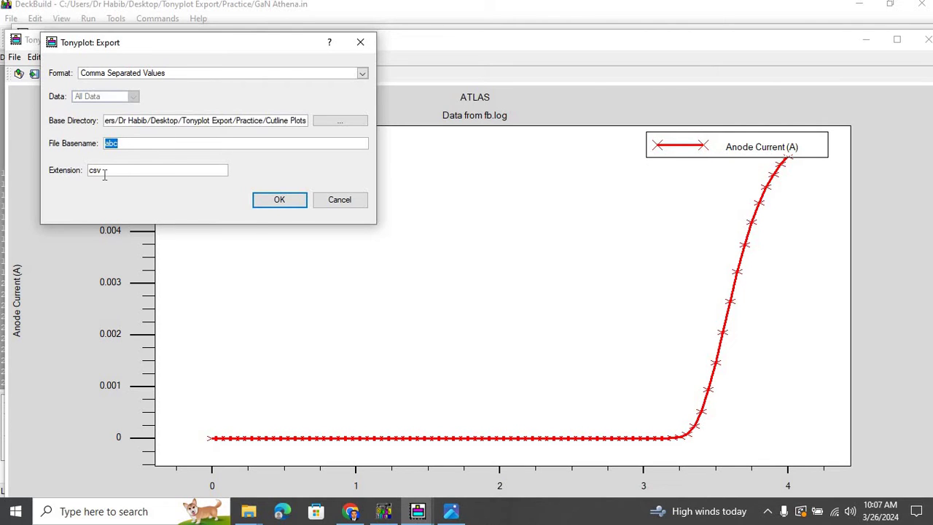
left_click(280, 204)
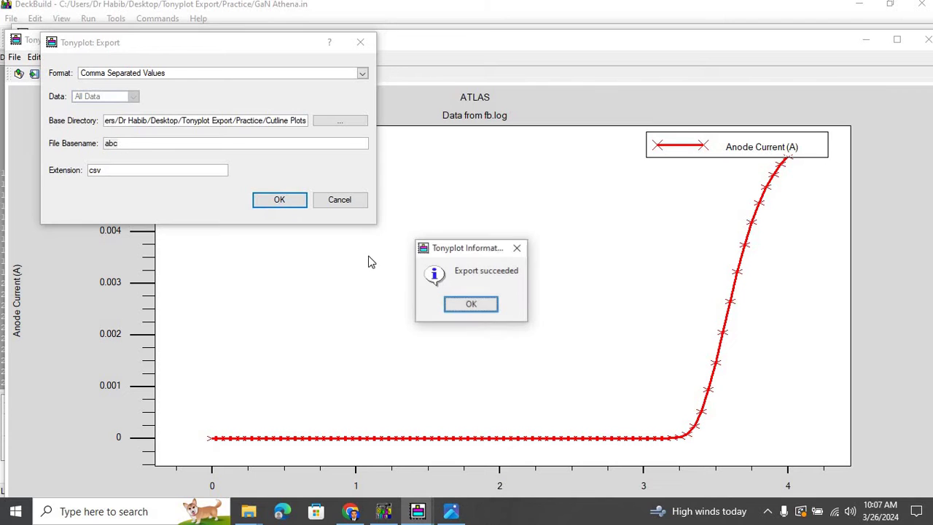
left_click(479, 307)
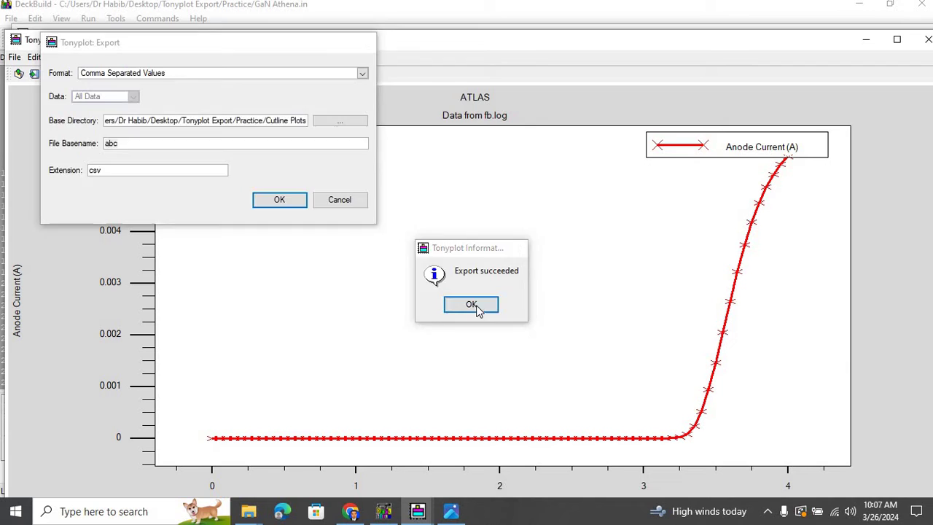
Open abc1 from the Cutline Plots folder in Excel without number conversion.
mouse_move(248, 511)
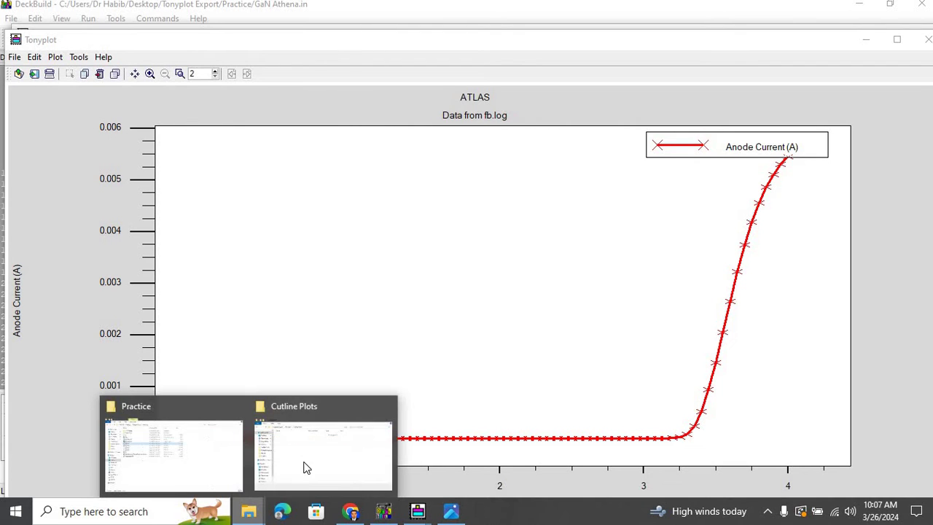
left_click(295, 408)
left_click(272, 253)
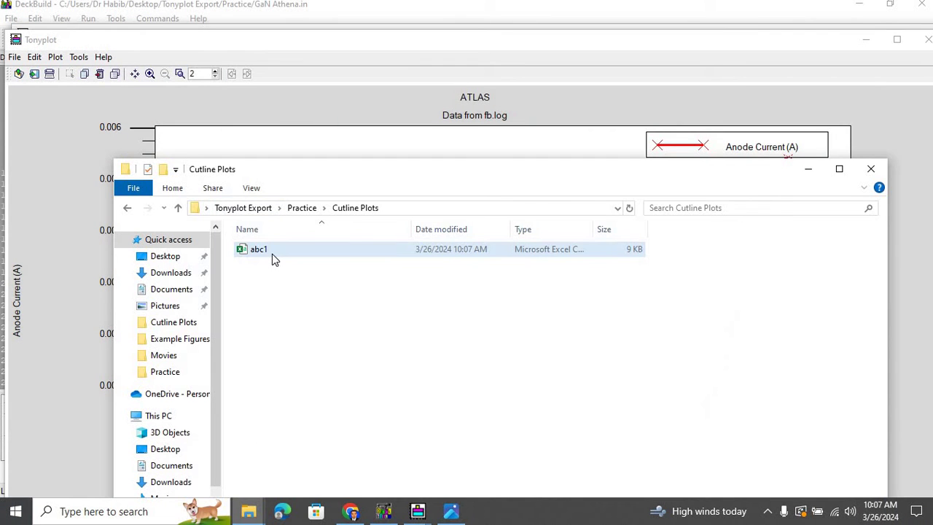
double_click(272, 254)
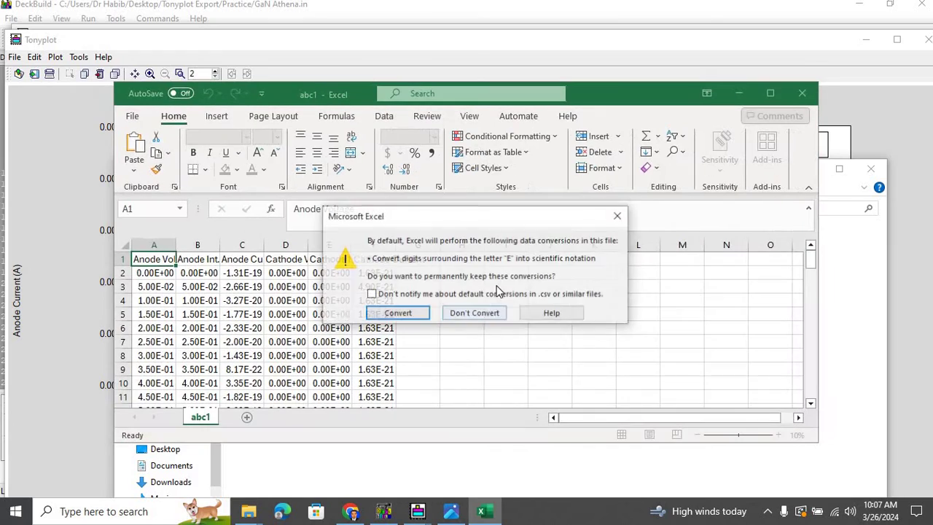
left_click(483, 313)
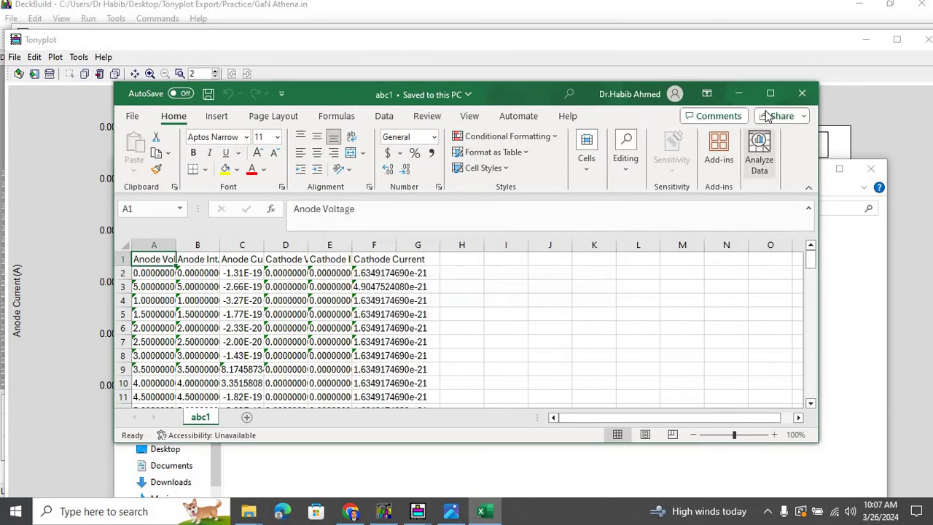
Maximize Excel and widen columns A and C for Anode Voltage and Anode Current.
left_click(769, 93)
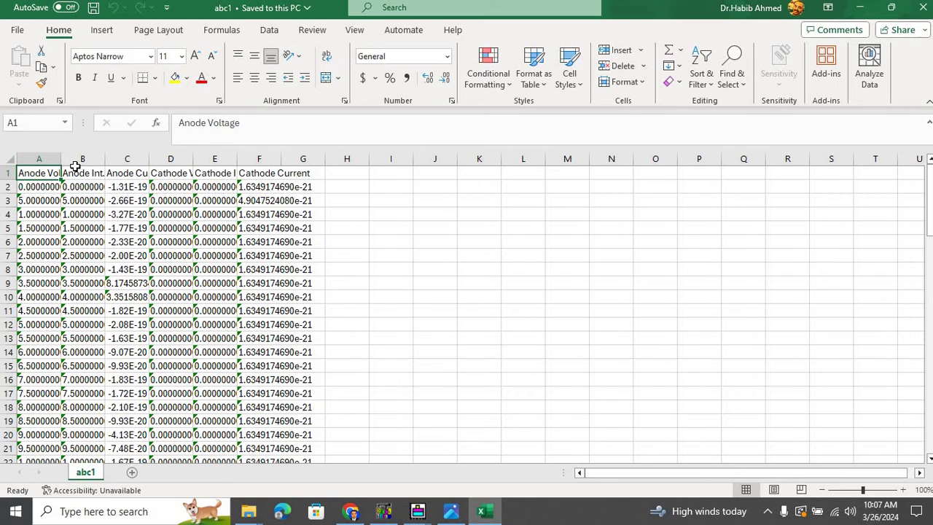
left_click_drag(62, 166, 87, 166)
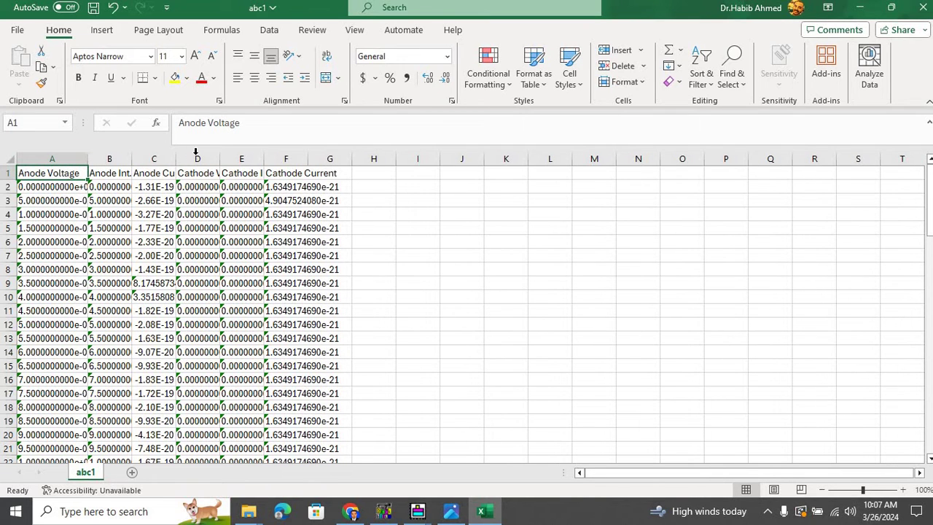
left_click_drag(176, 161, 230, 169)
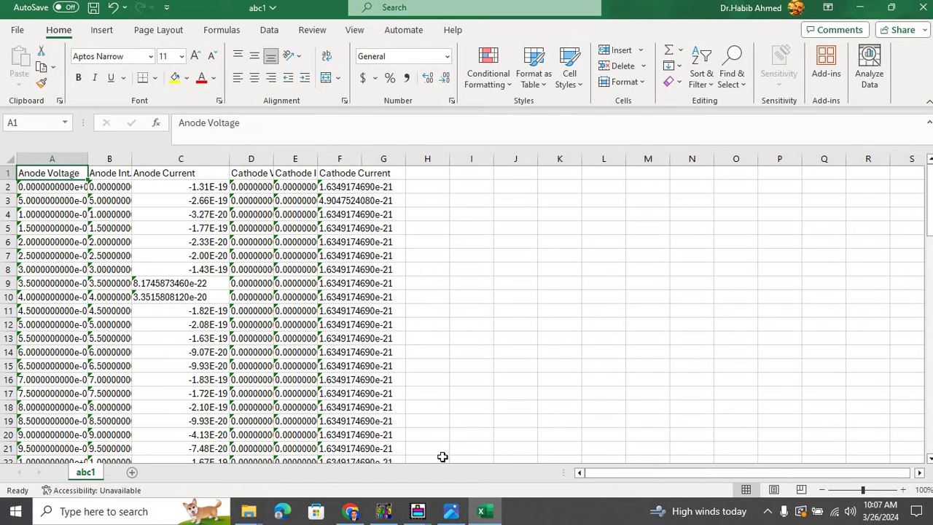
View GaN IV.png, close it and abc1 without saving, and return to YouTube.
left_click(451, 511)
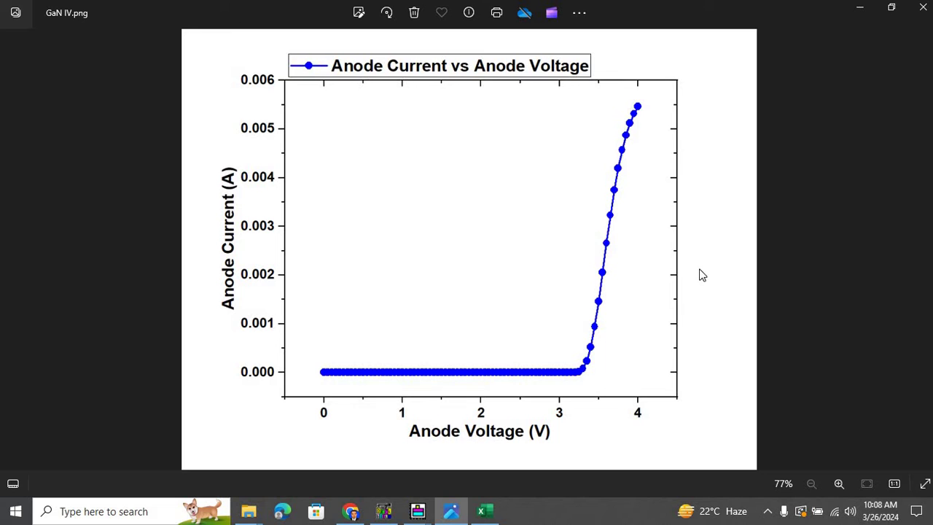
key("alt+F4")
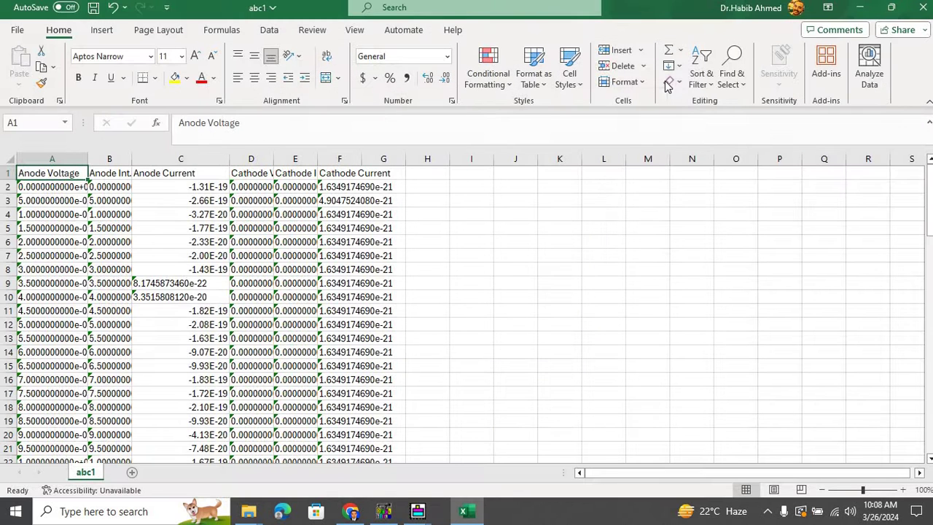
key("alt+F4")
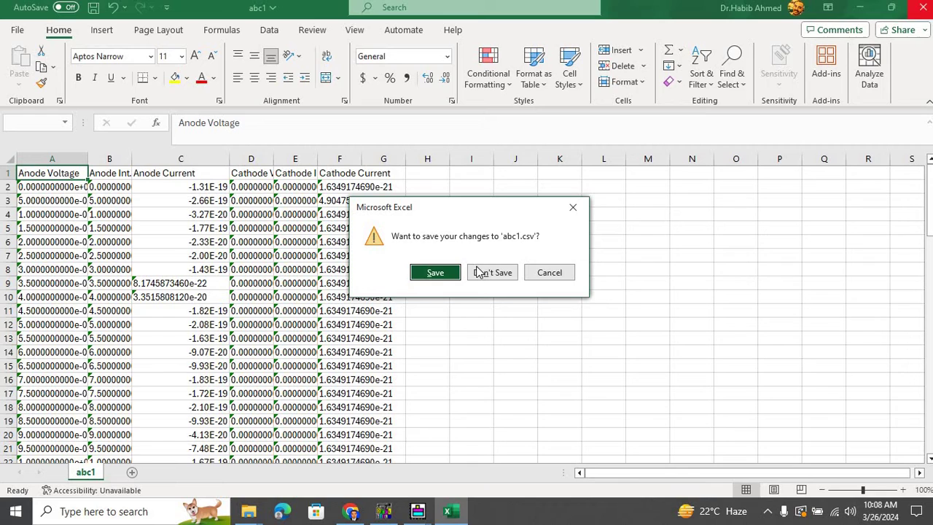
left_click(482, 272)
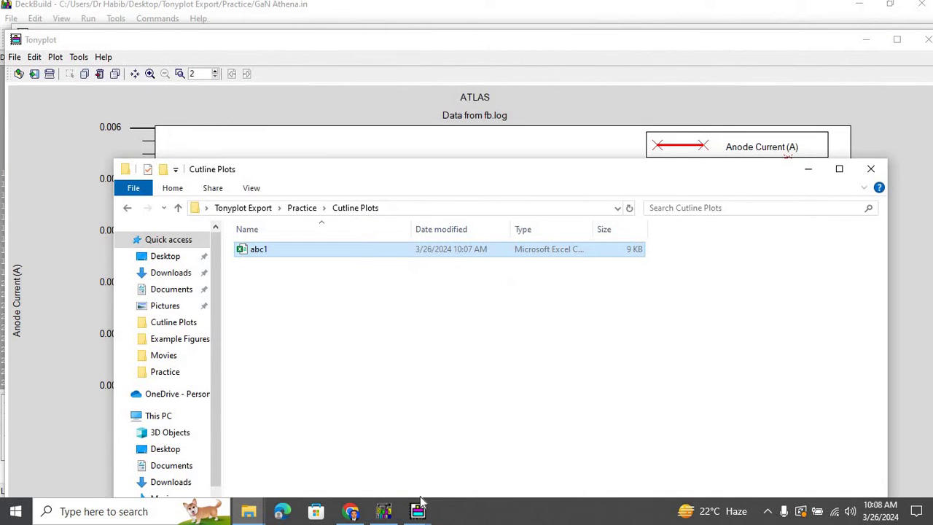
left_click(351, 511)
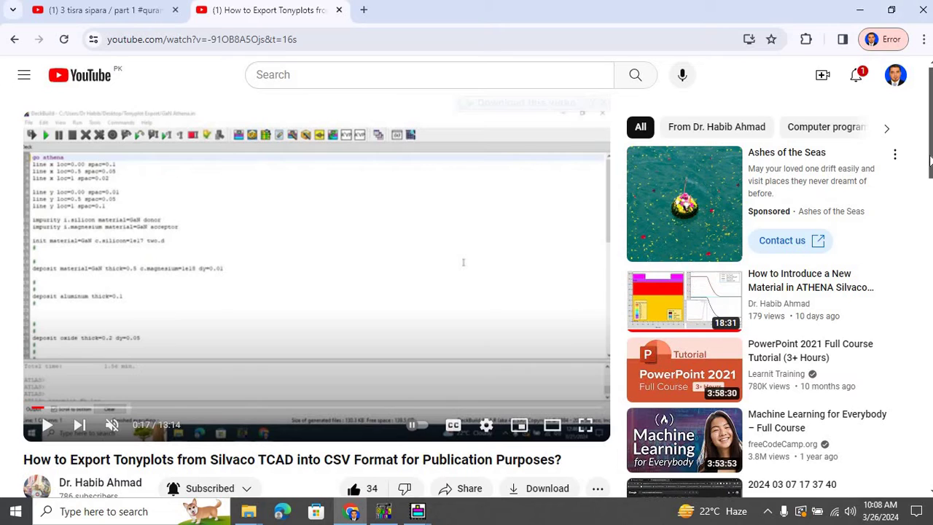
scroll(929, 164, "down", 5)
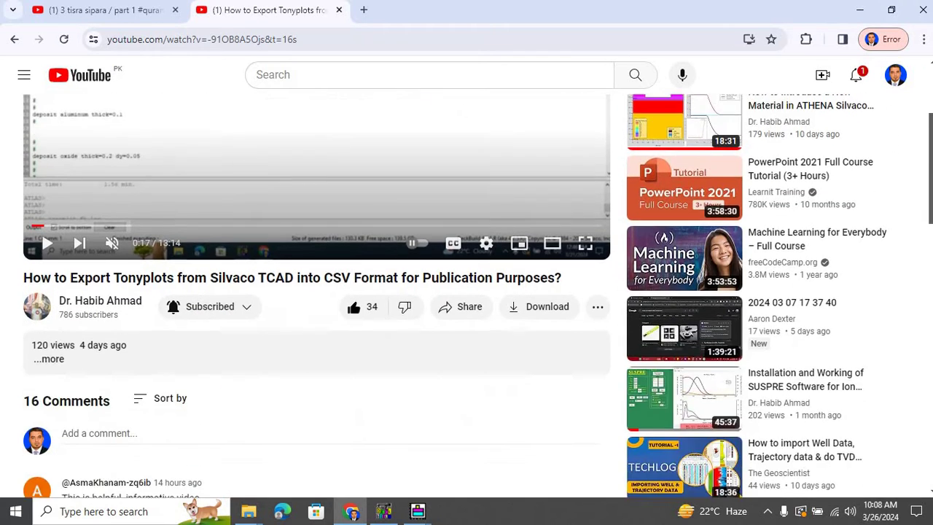
scroll(930, 164, "down", 8)
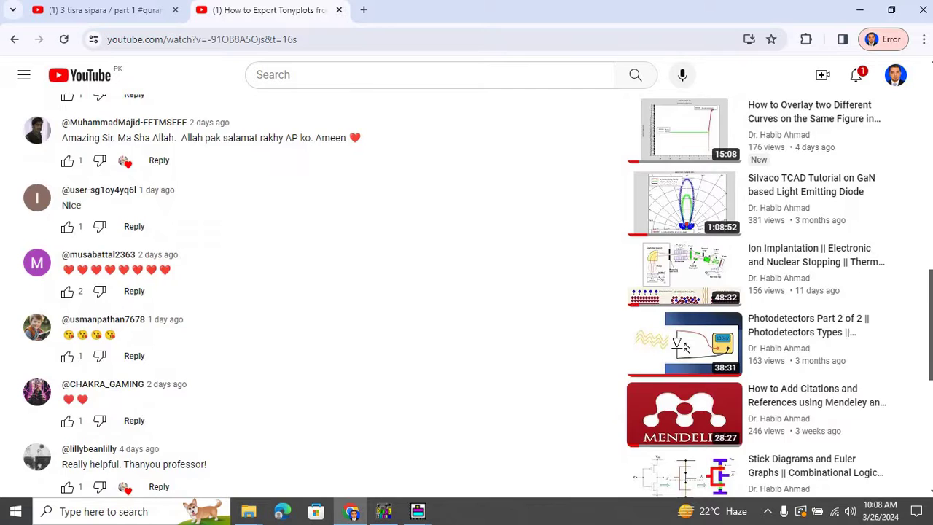
scroll(930, 164, "down", 3)
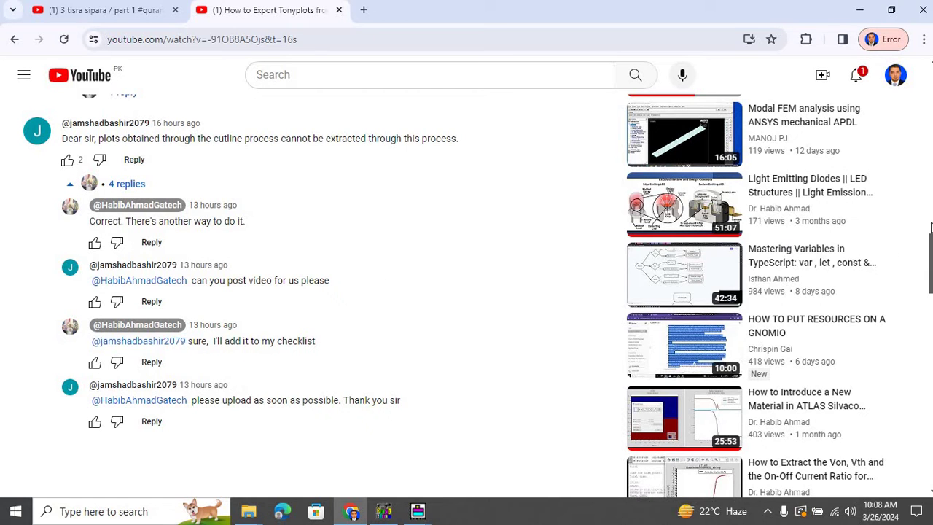
left_click_drag(931, 228, 927, 69)
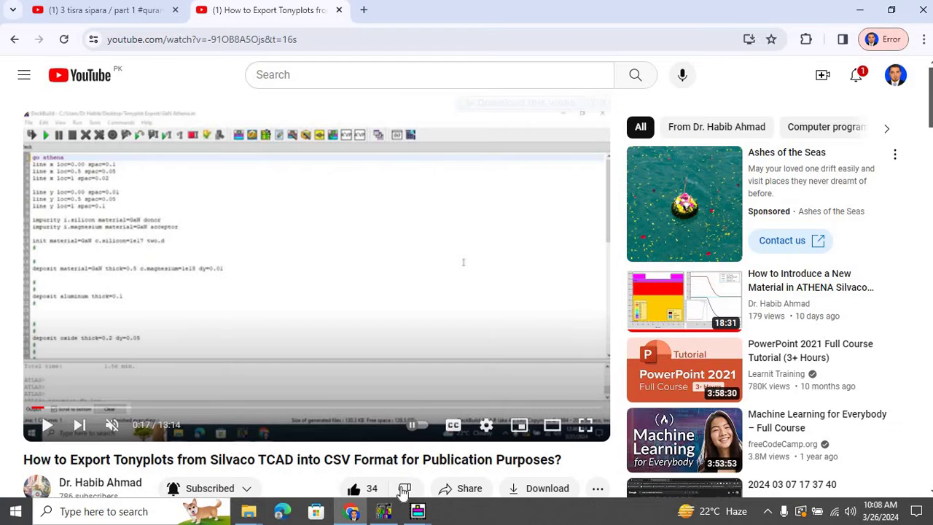
Turn off the mesh lines on the gan7.str plot in Display (2D Mesh) and apply.
mouse_move(418, 511)
left_click(378, 459)
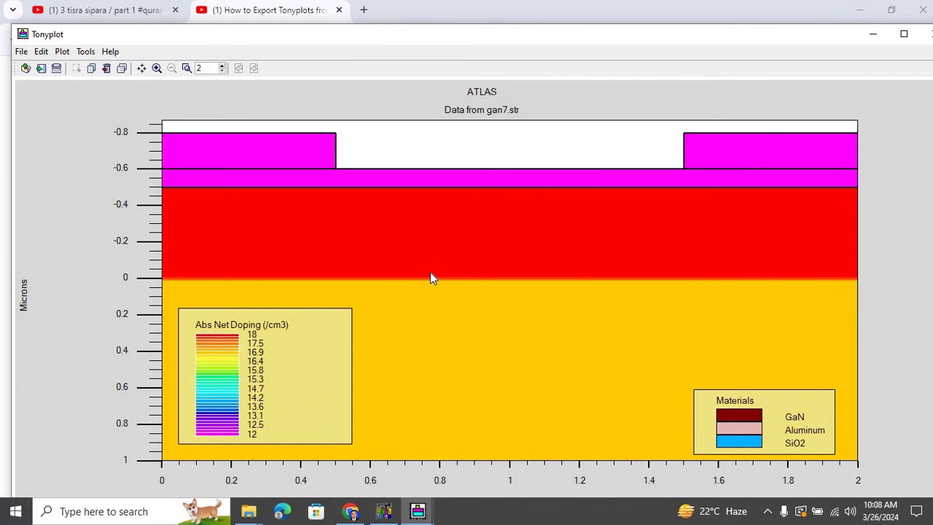
right_click(321, 219)
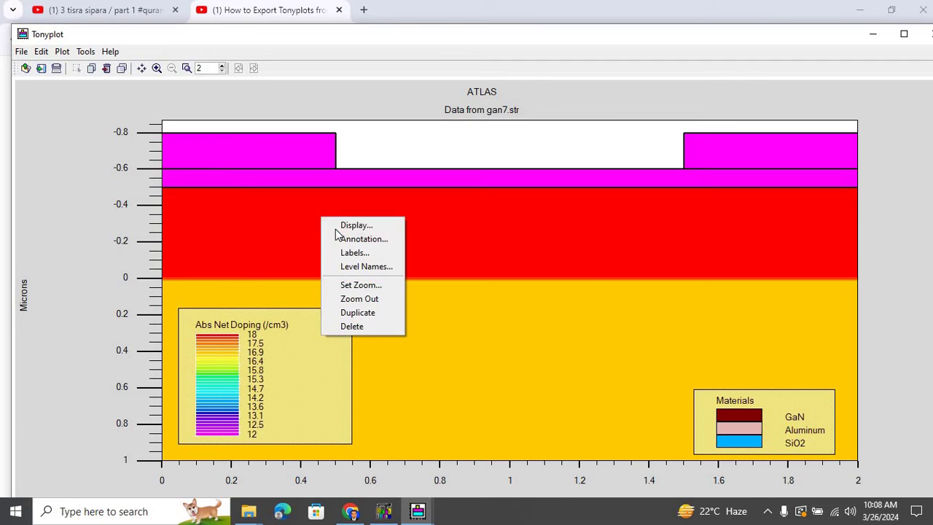
left_click(341, 225)
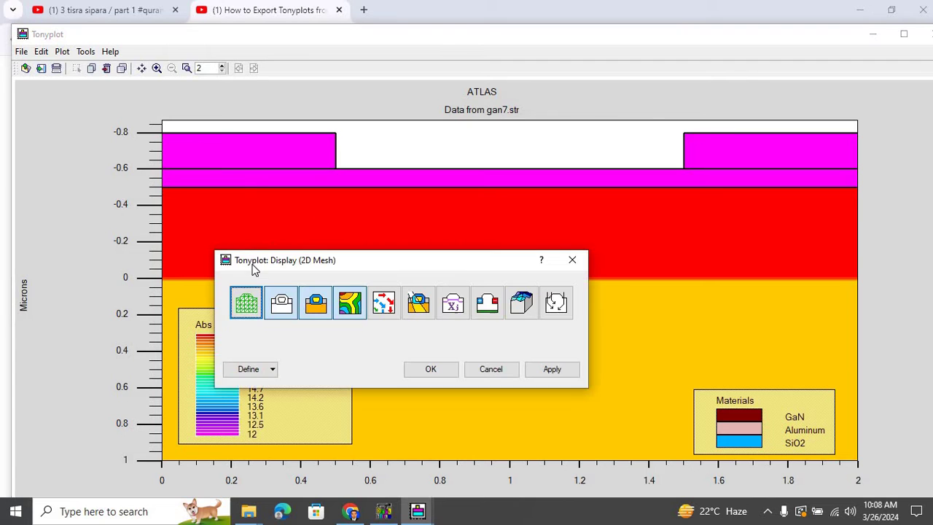
left_click(543, 369)
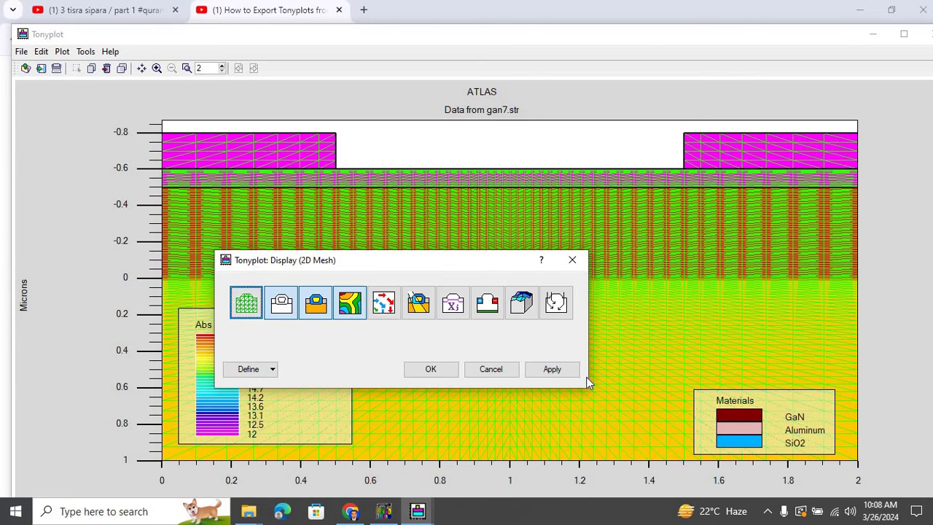
left_click(552, 369)
left_click(441, 370)
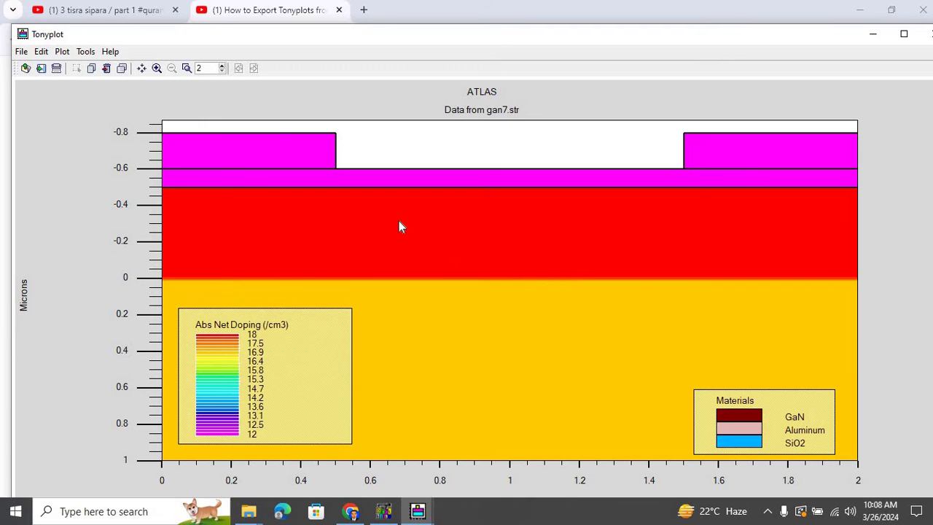
Draw a vertical cutline at x = 0.915 to plot its Abs Net Doping profile.
left_click(85, 53)
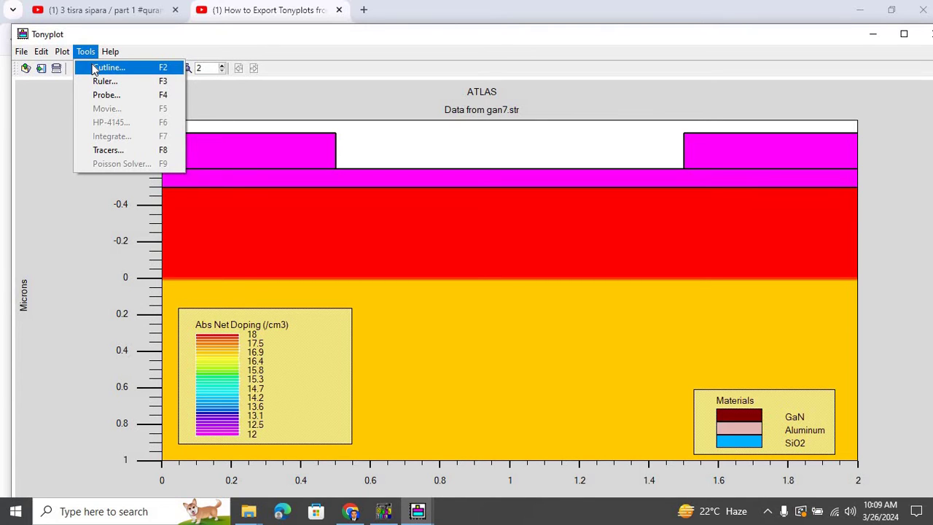
left_click(102, 67)
left_click_drag(480, 236, 481, 349)
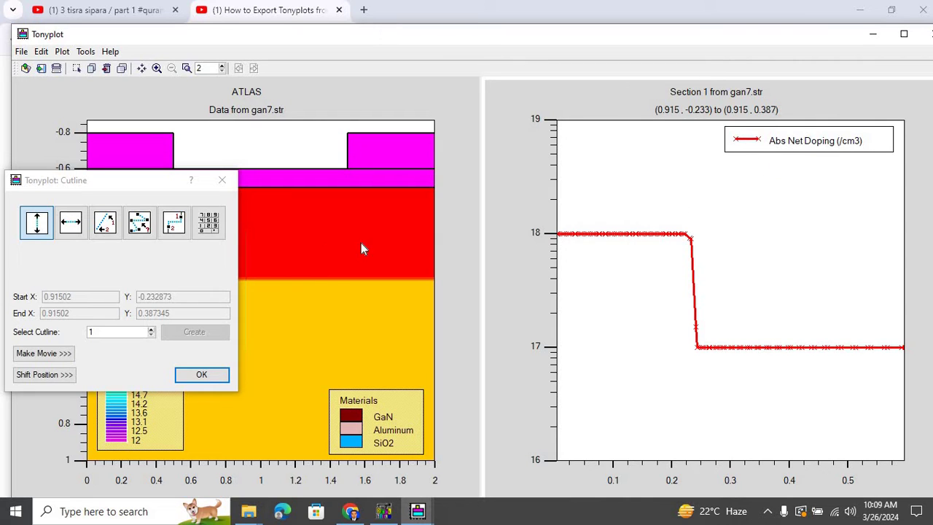
left_click(222, 181)
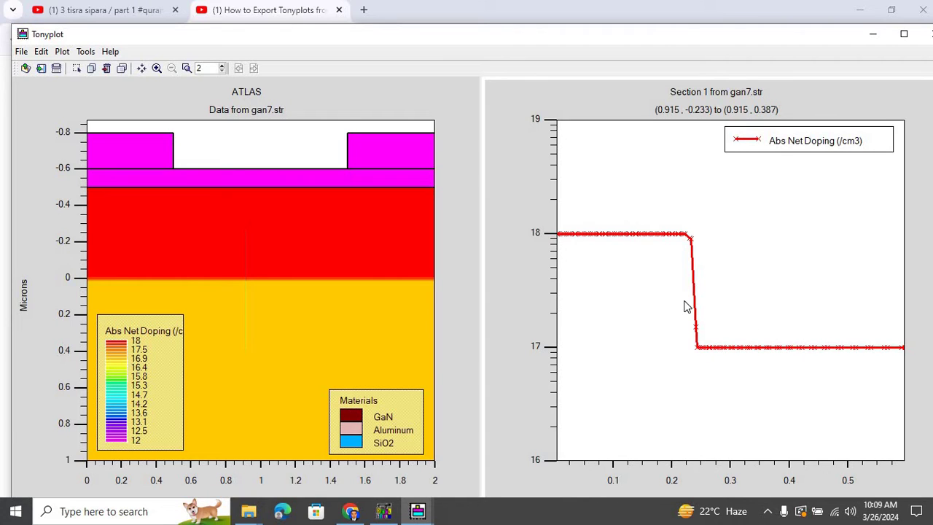
left_click(395, 284)
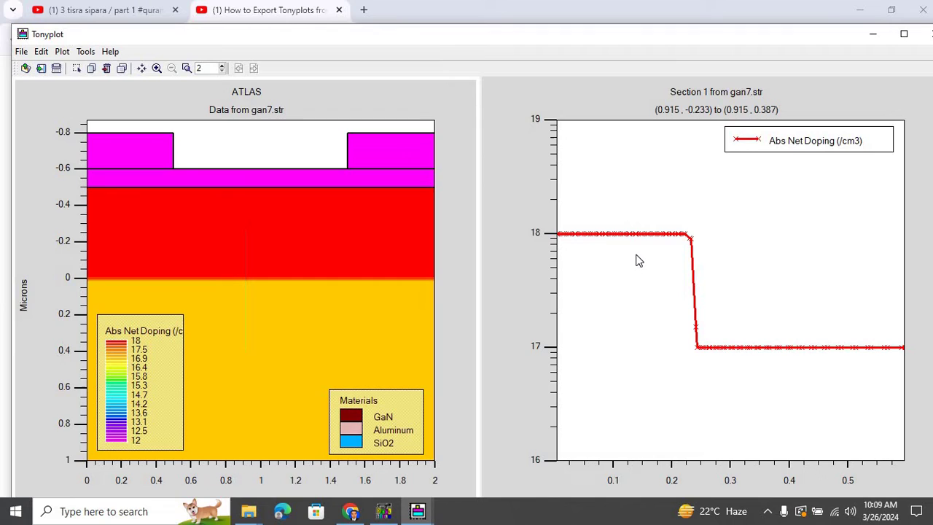
left_click(640, 259)
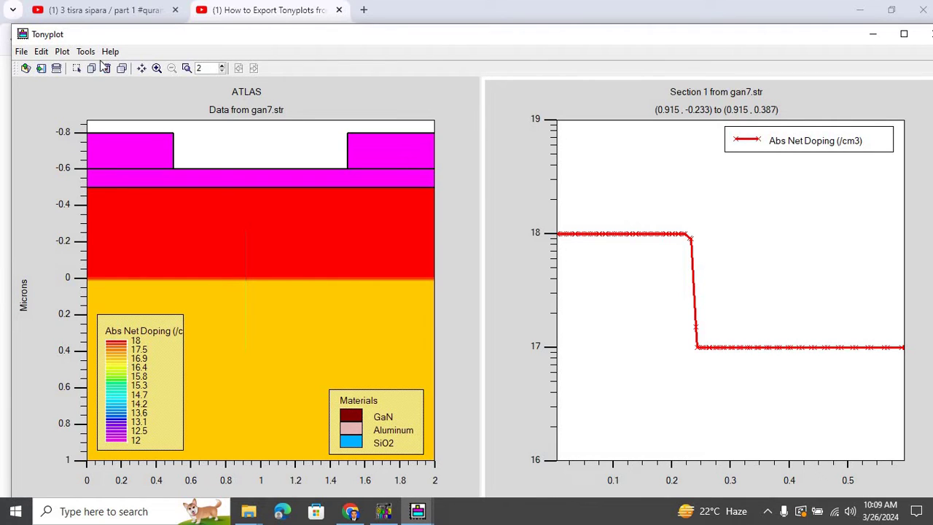
left_click(22, 52)
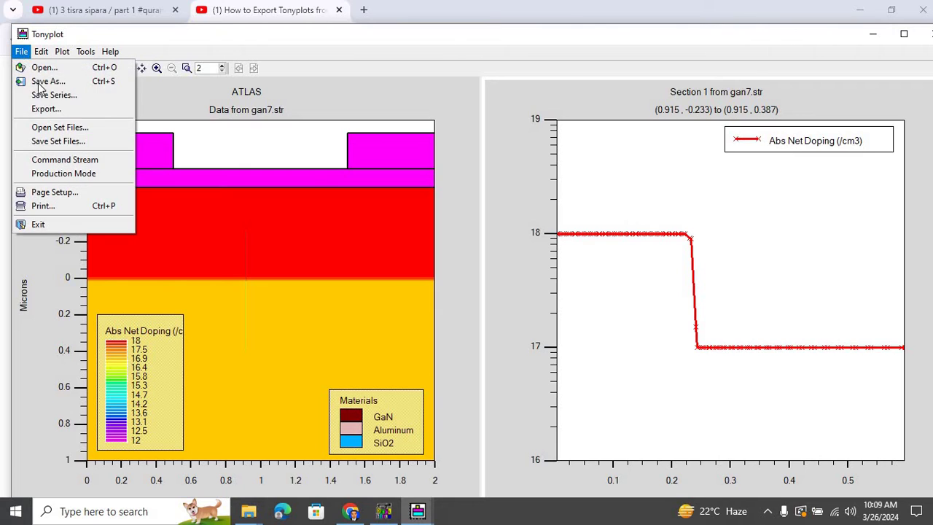
left_click(45, 109)
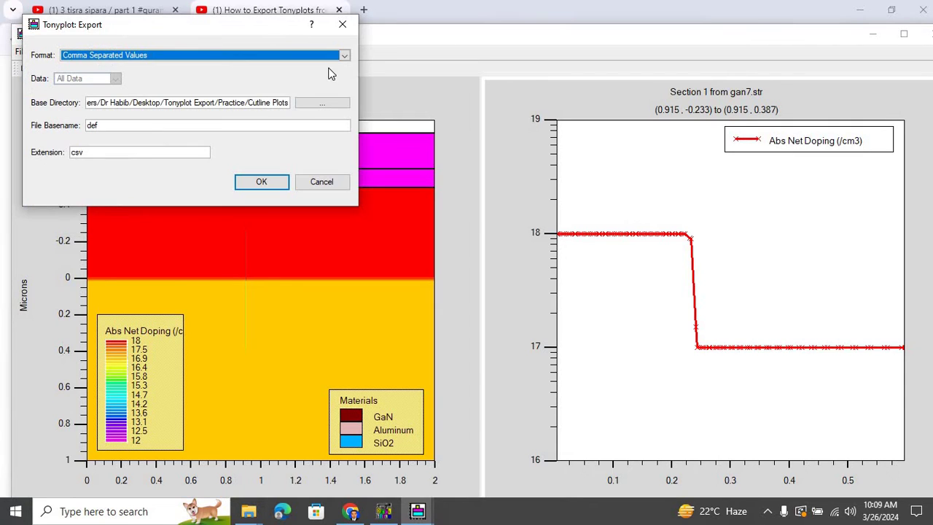
left_click(345, 55)
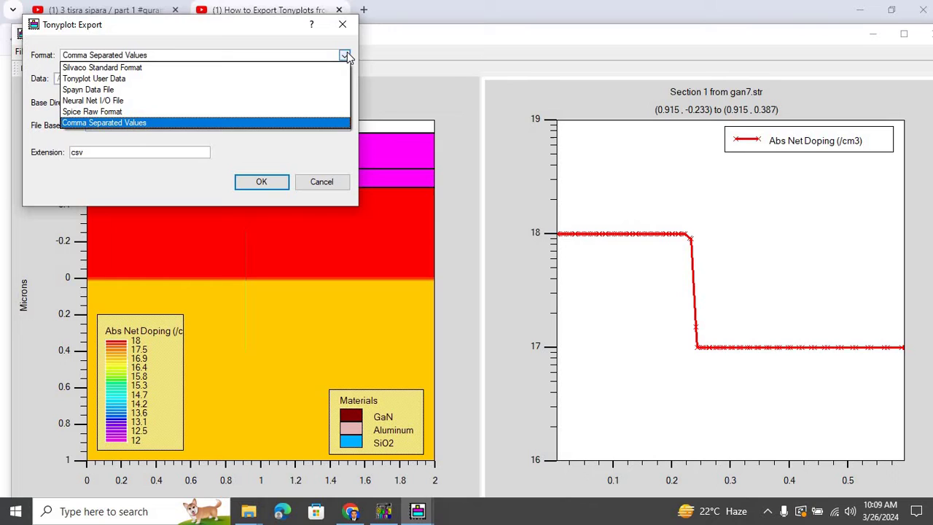
left_click(202, 123)
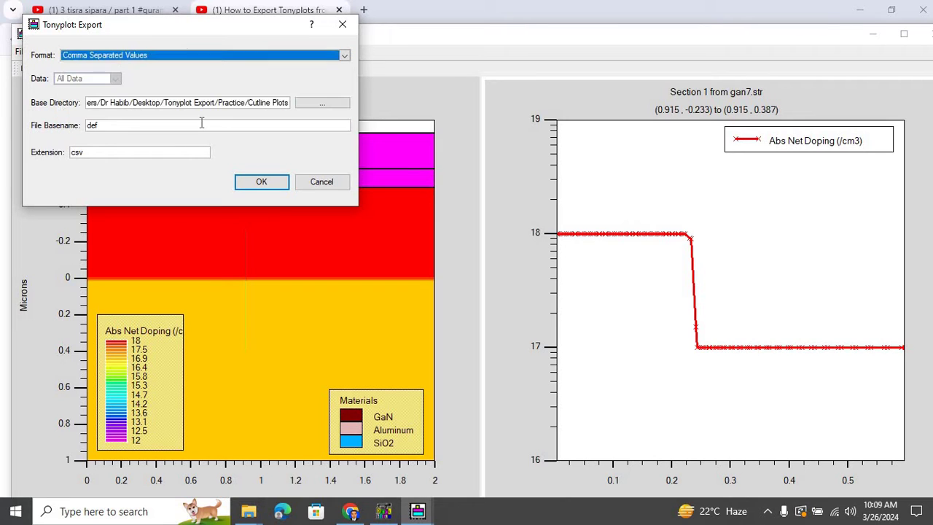
left_click(146, 126)
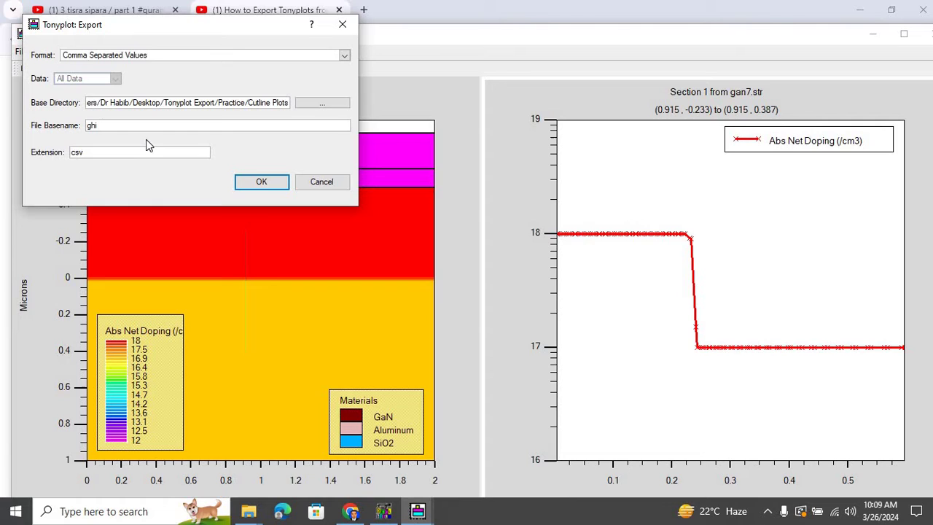
left_click(260, 184)
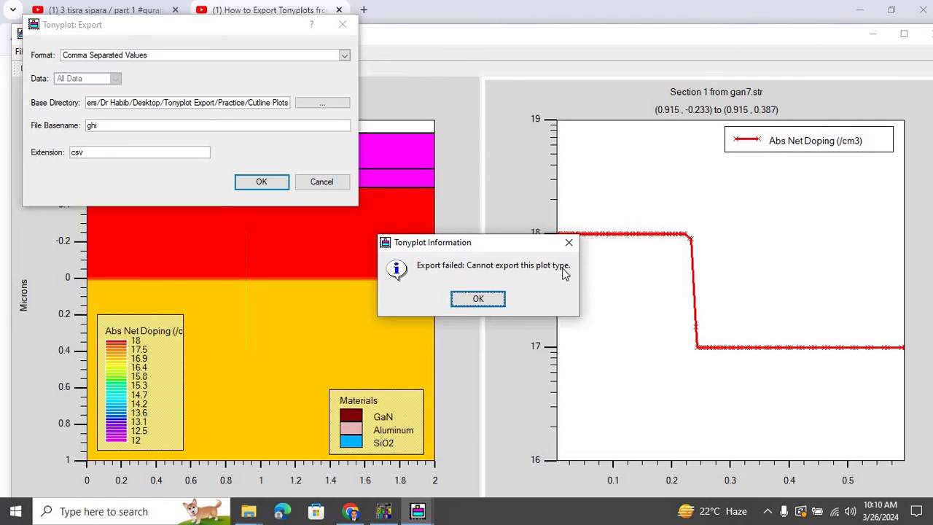
left_click(478, 298)
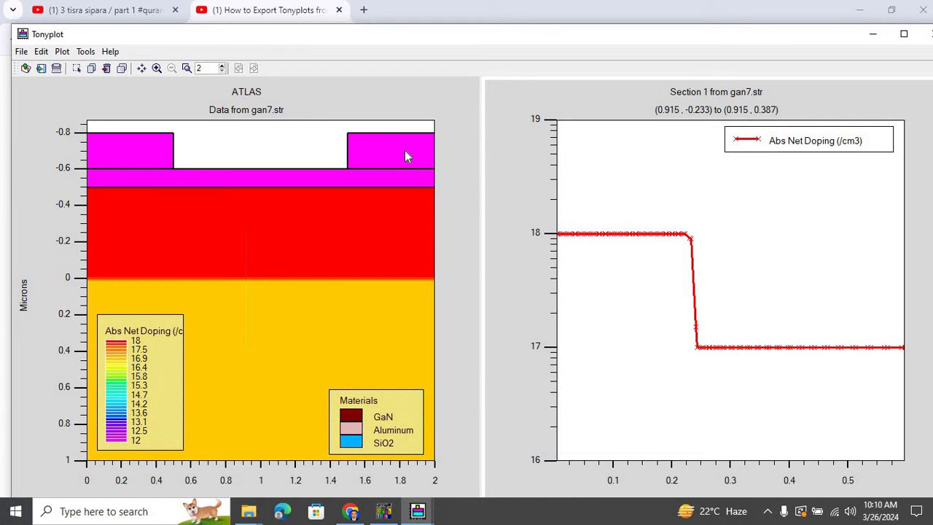
Reopen TonyPlot's File menu after closing it once.
left_click(21, 52)
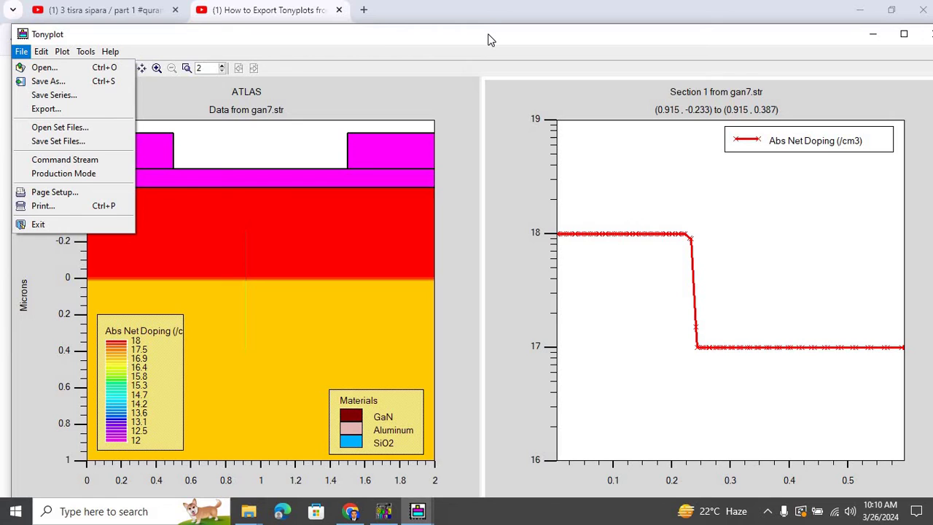
left_click(578, 166)
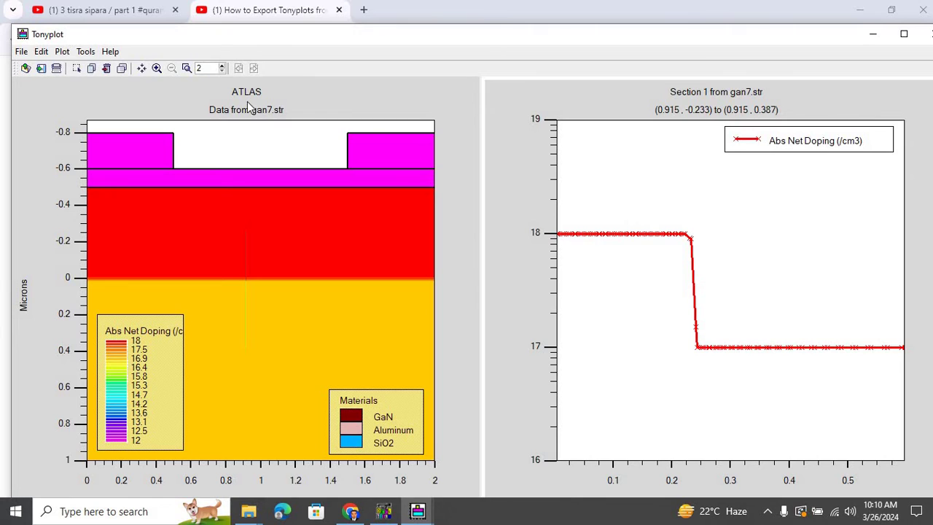
left_click(41, 52)
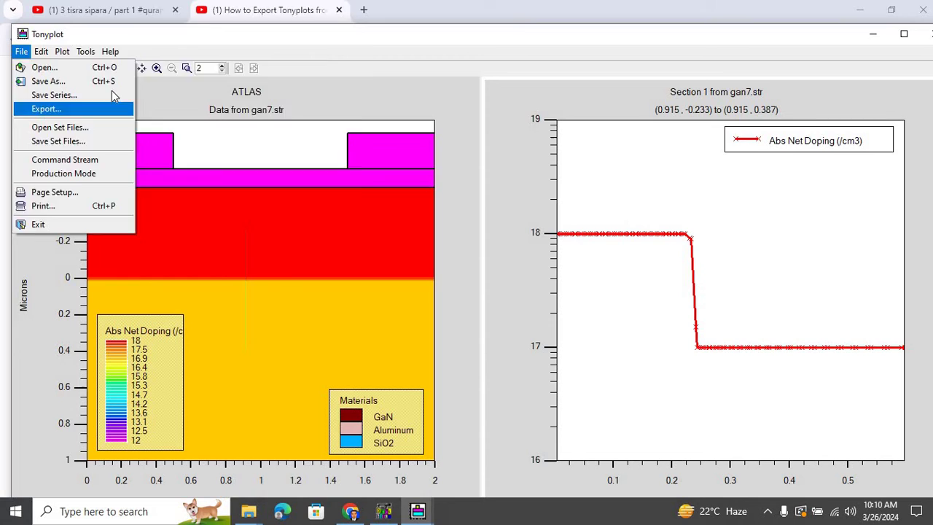
Export displayed-only cutline data as Tonyplot User Data, basename ghi, extension dat.
left_click(111, 108)
left_click(343, 56)
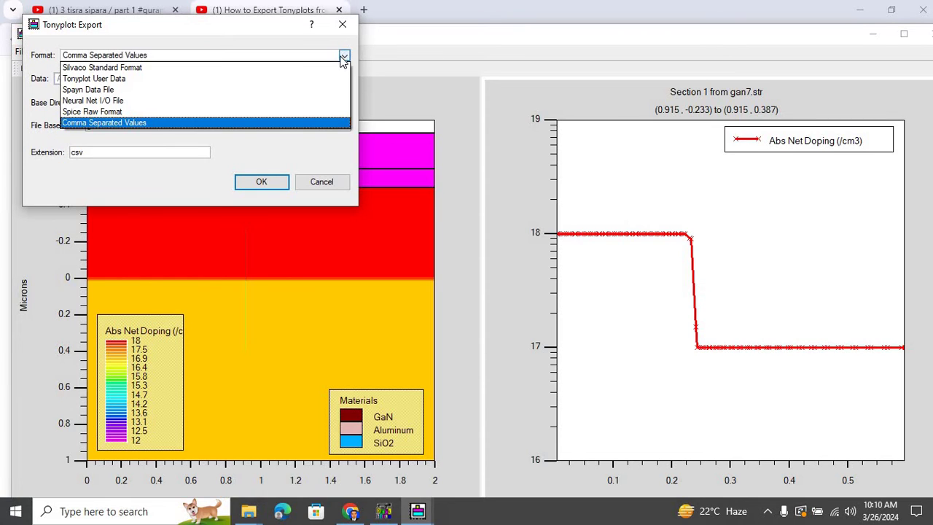
left_click(266, 80)
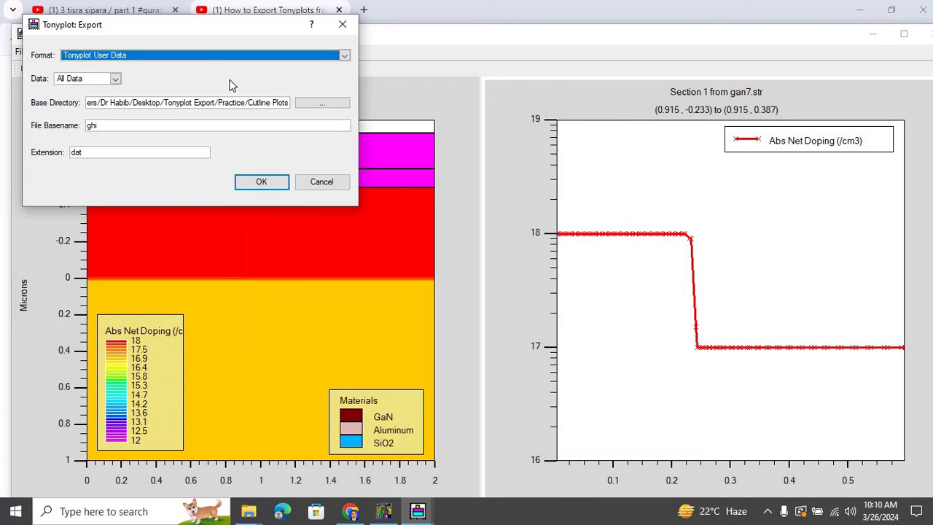
left_click(115, 79)
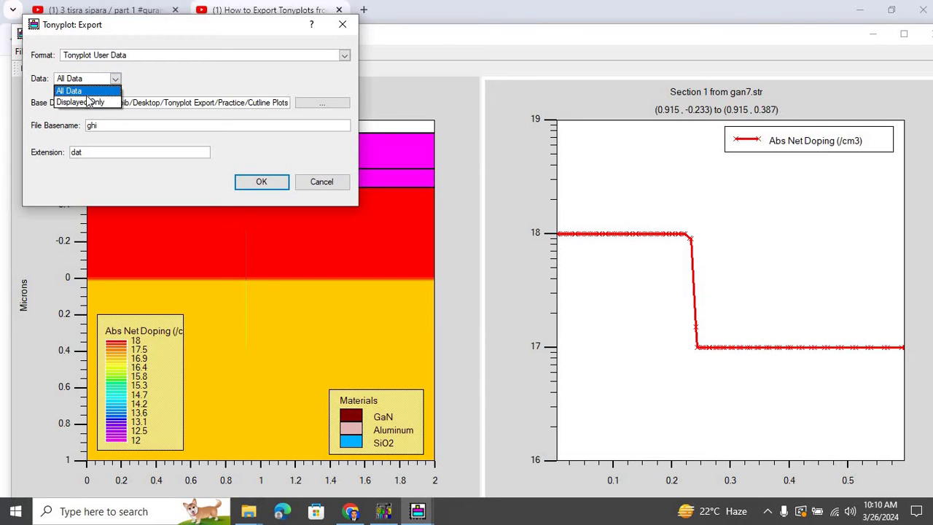
left_click(84, 103)
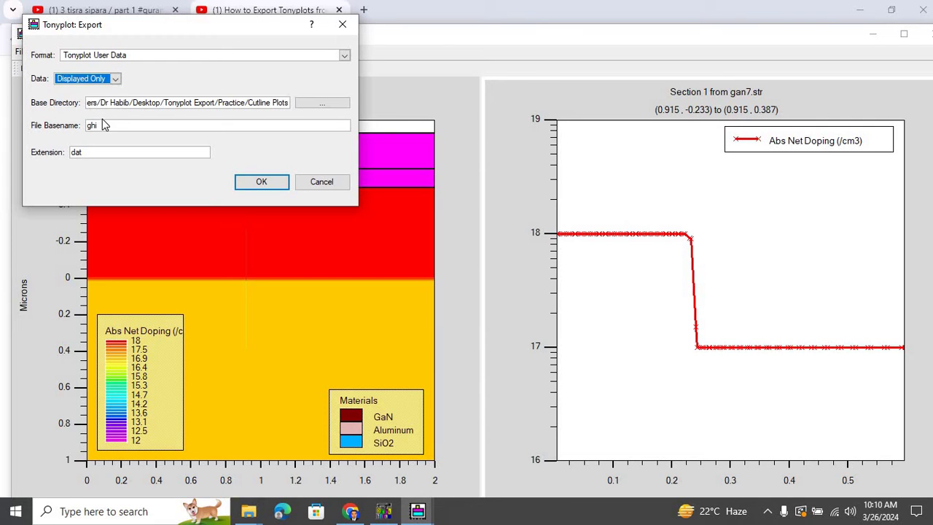
left_click(104, 124)
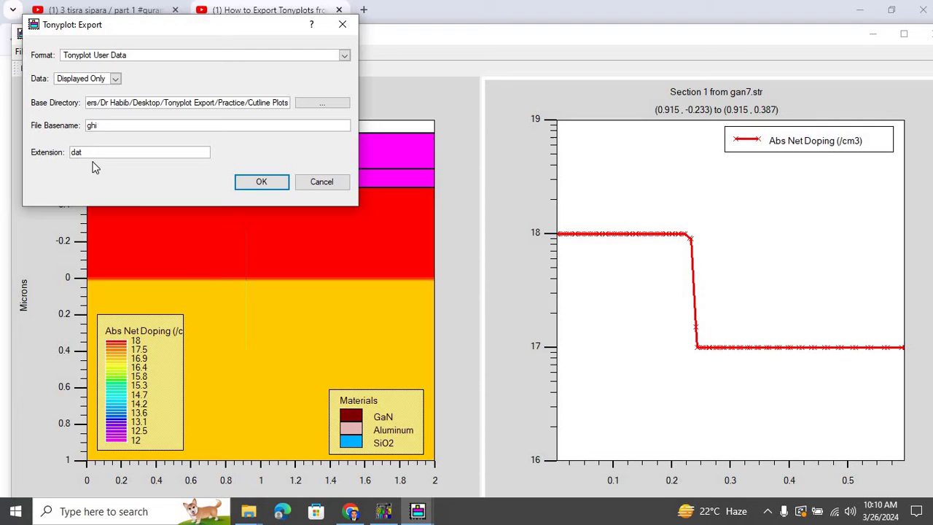
left_click(264, 186)
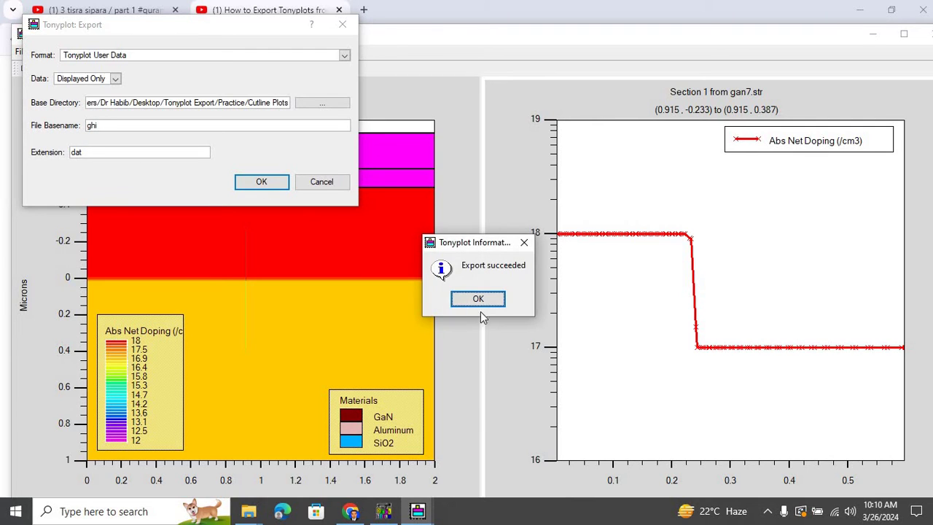
left_click(467, 308)
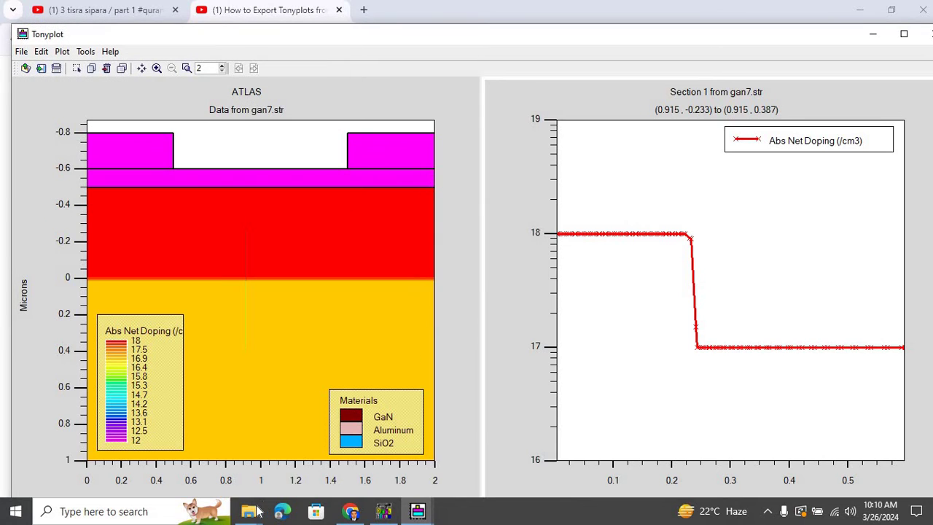
mouse_move(248, 511)
left_click(325, 453)
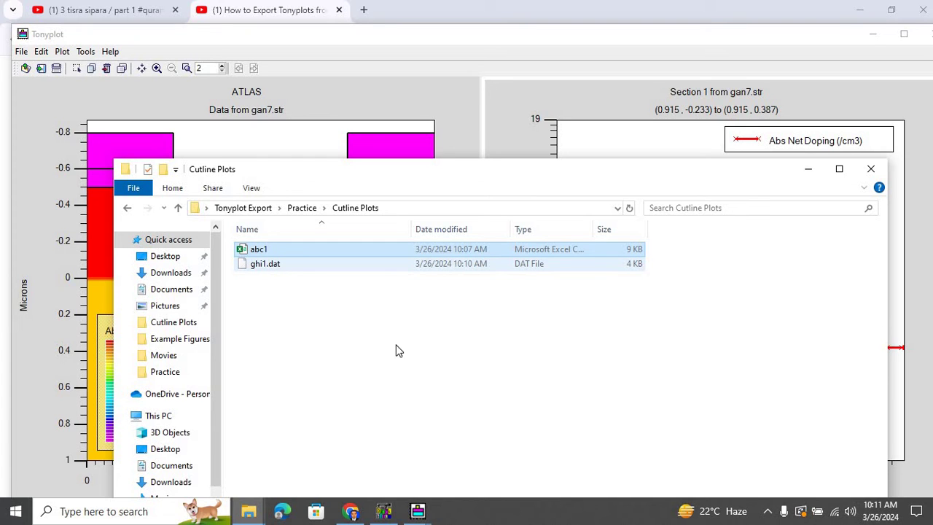
mouse_move(421, 512)
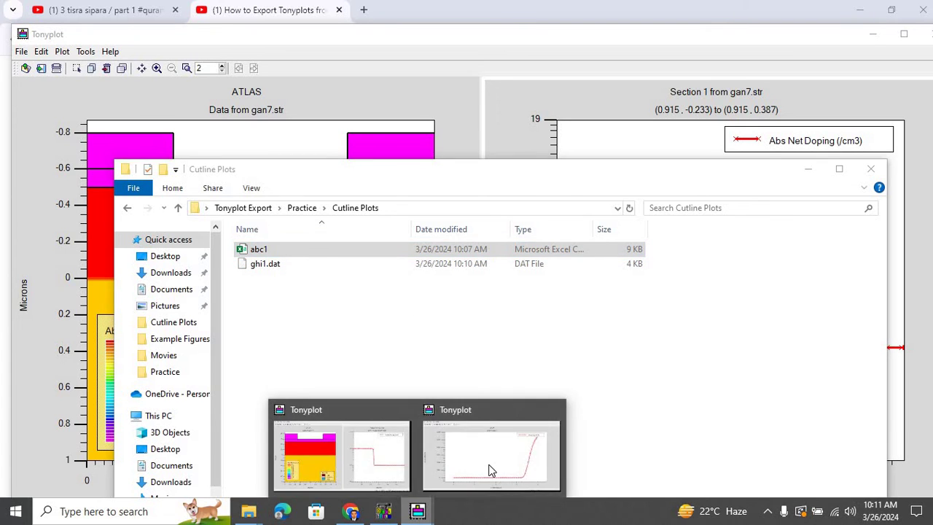
left_click(489, 471)
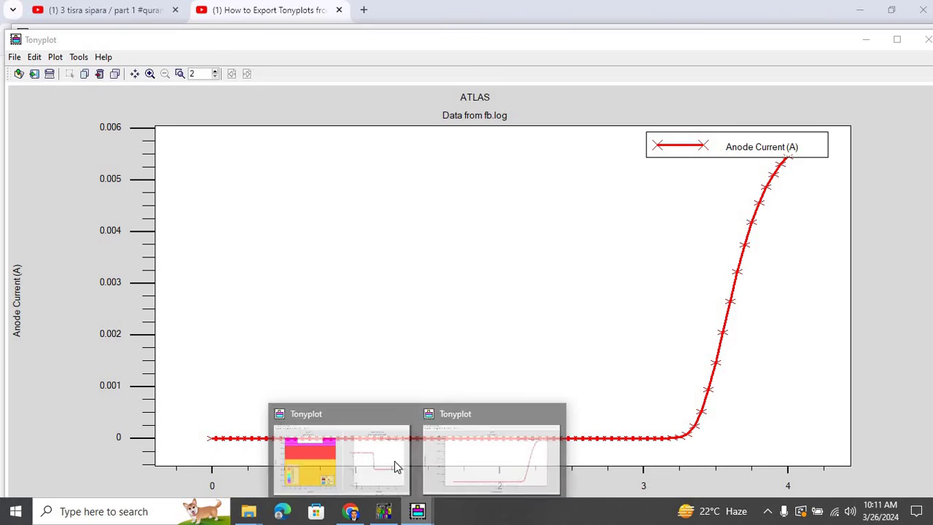
left_click(385, 459)
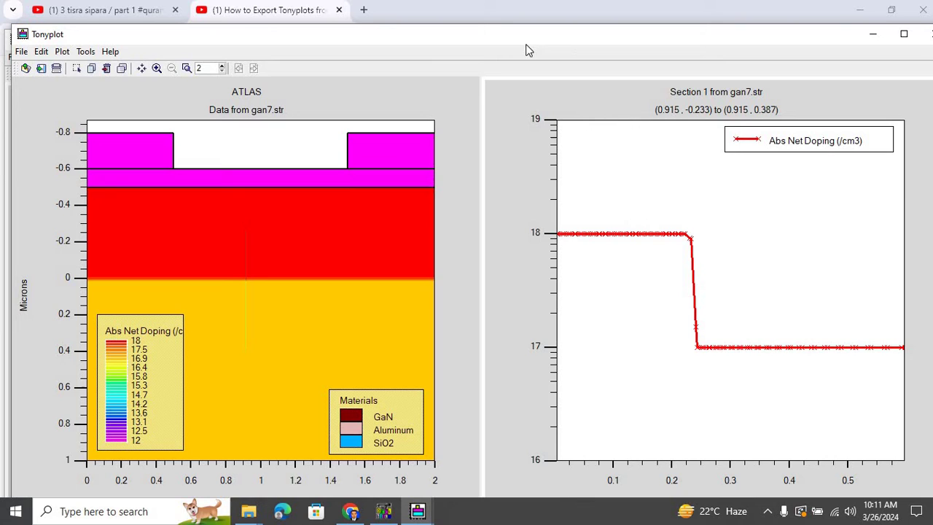
Load ghi1.dat as an added plot and make the new right-hand plot active.
left_click(21, 56)
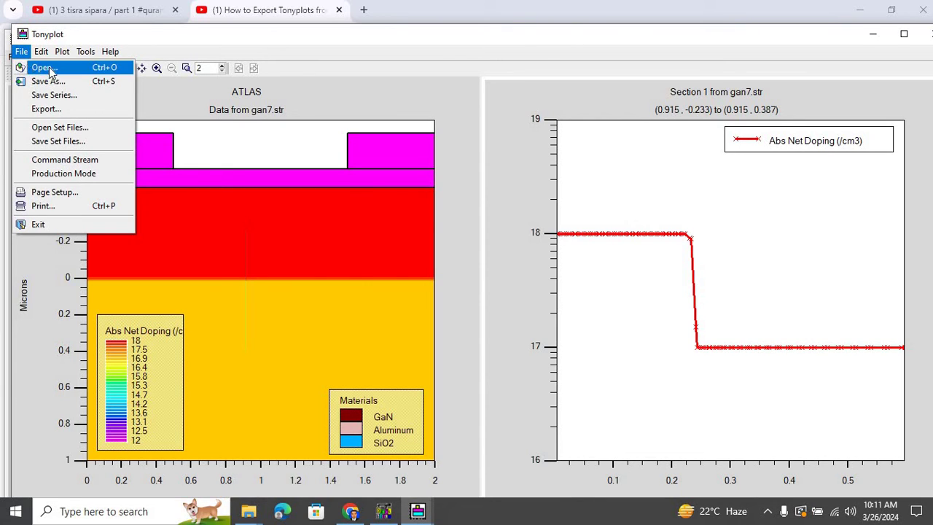
left_click(32, 66)
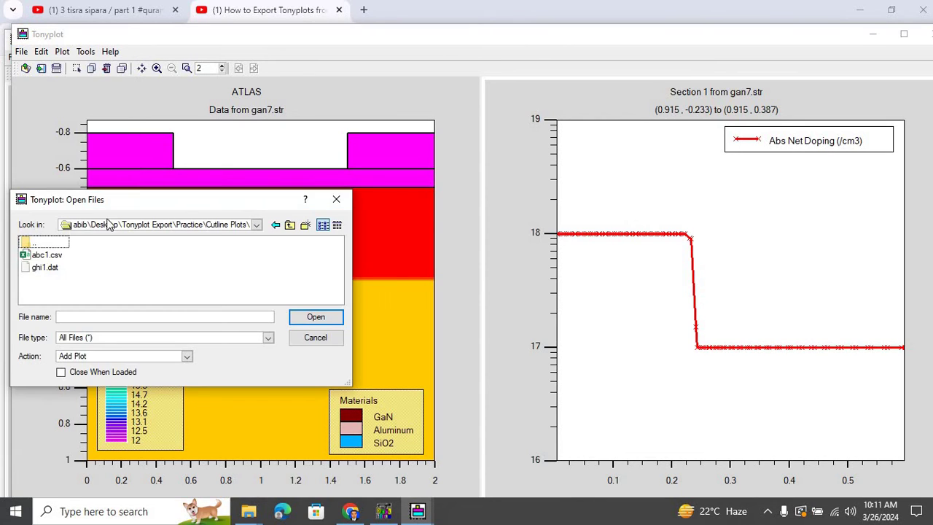
left_click(47, 269)
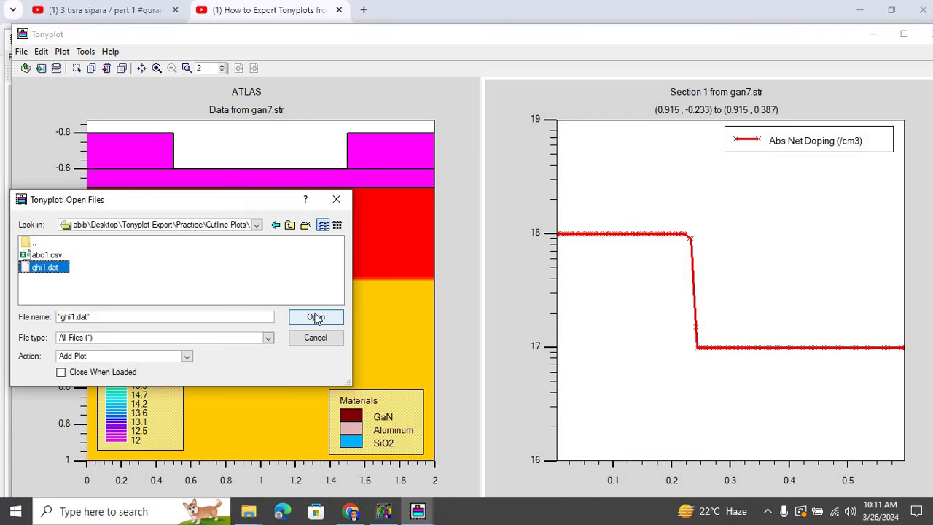
left_click(315, 315)
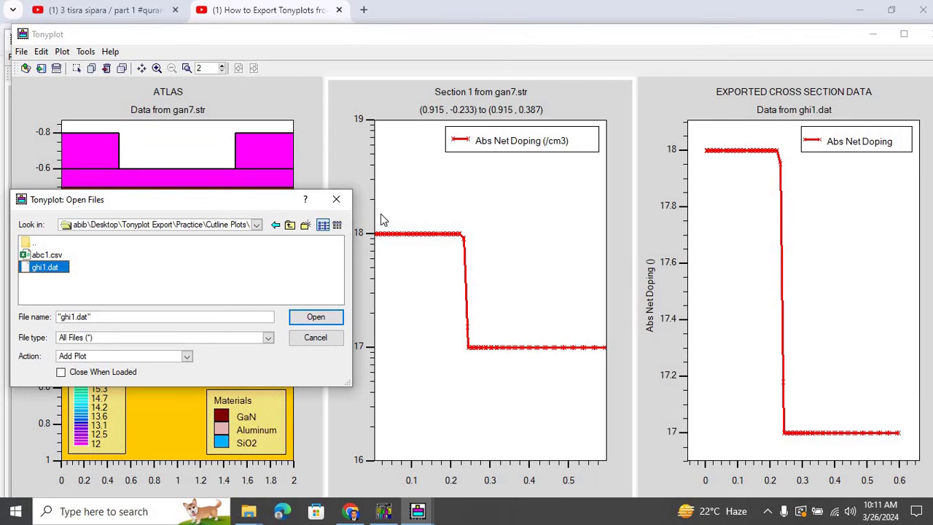
left_click(345, 204)
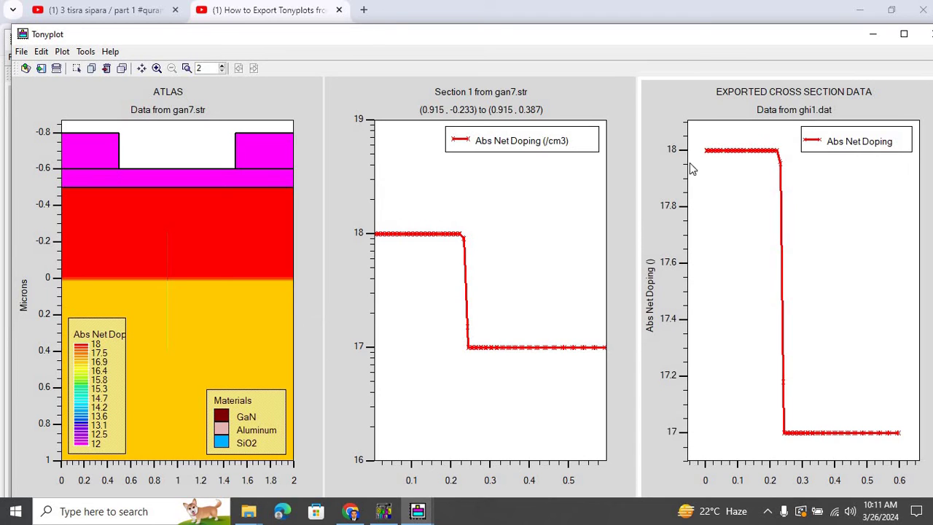
left_click(733, 192)
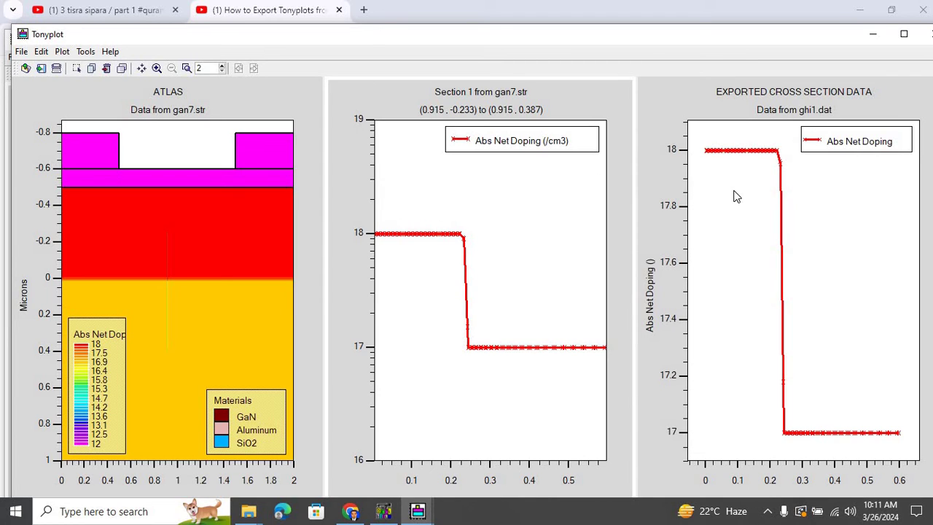
left_click(736, 195)
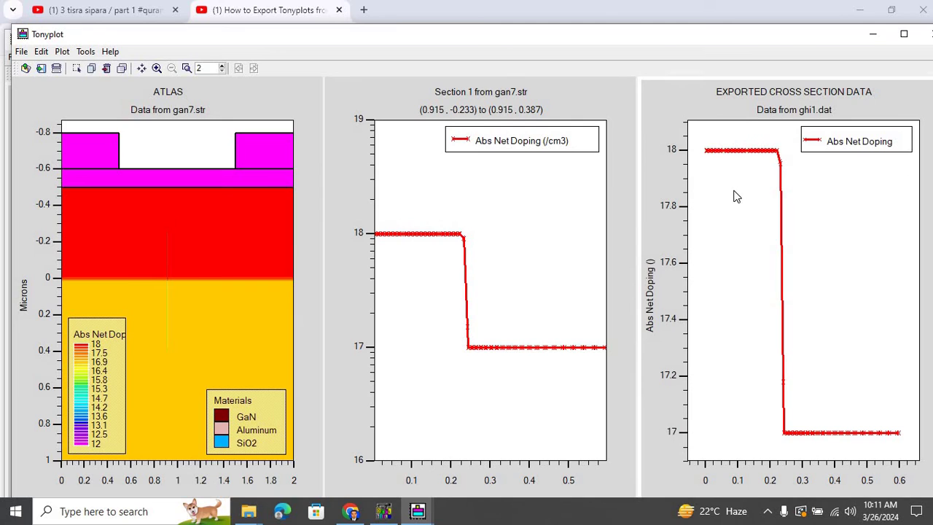
Export the re-plotted doping data as Comma Separated Values with basename jkl.
left_click(21, 54)
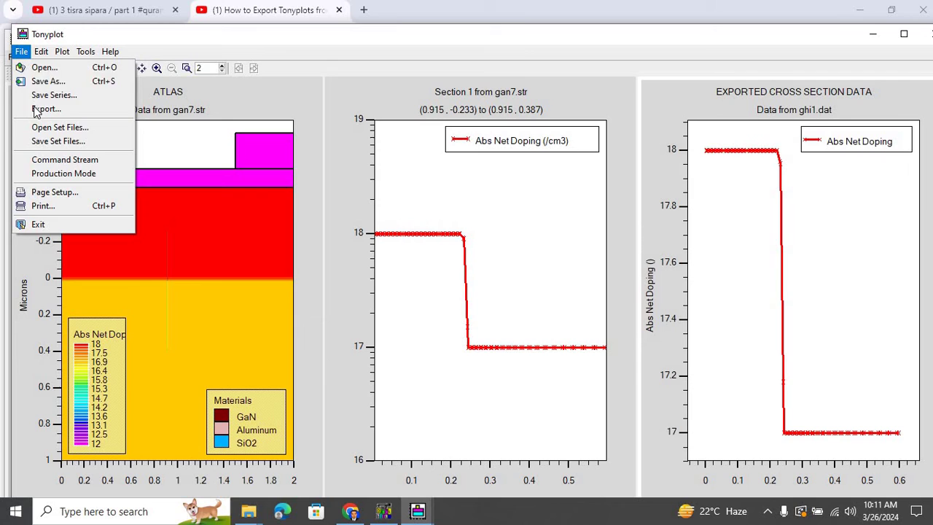
left_click(36, 110)
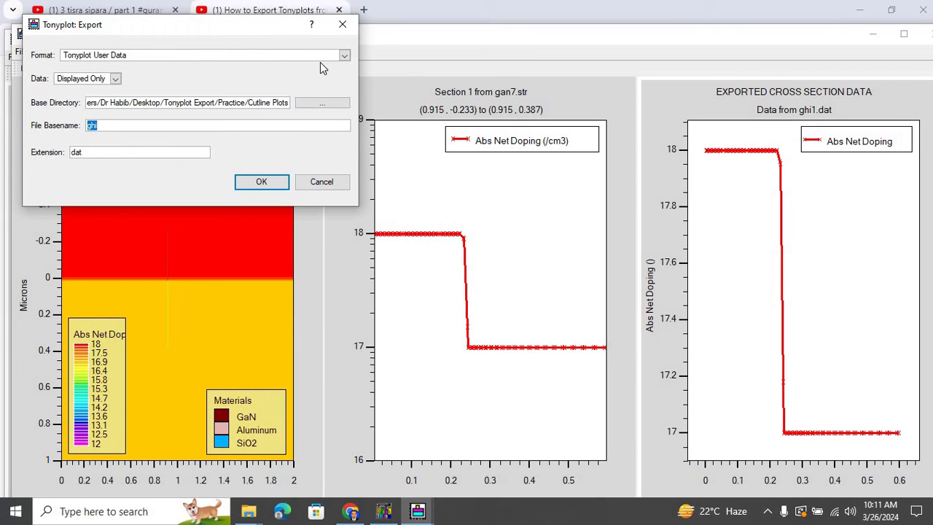
left_click(344, 56)
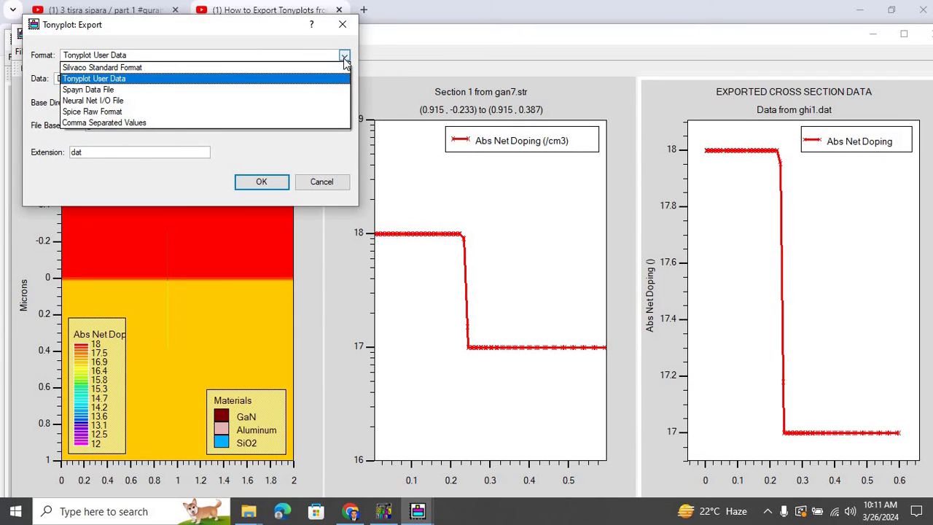
left_click(185, 123)
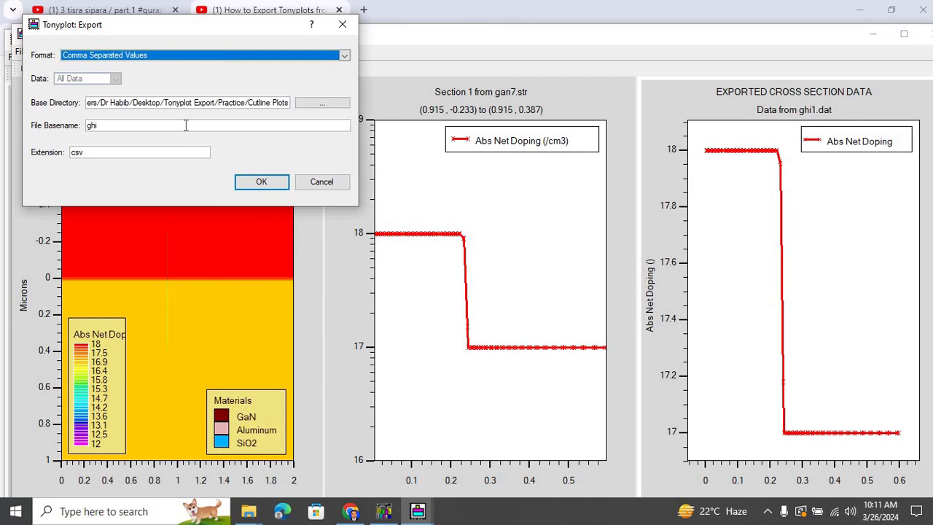
double_click(159, 127)
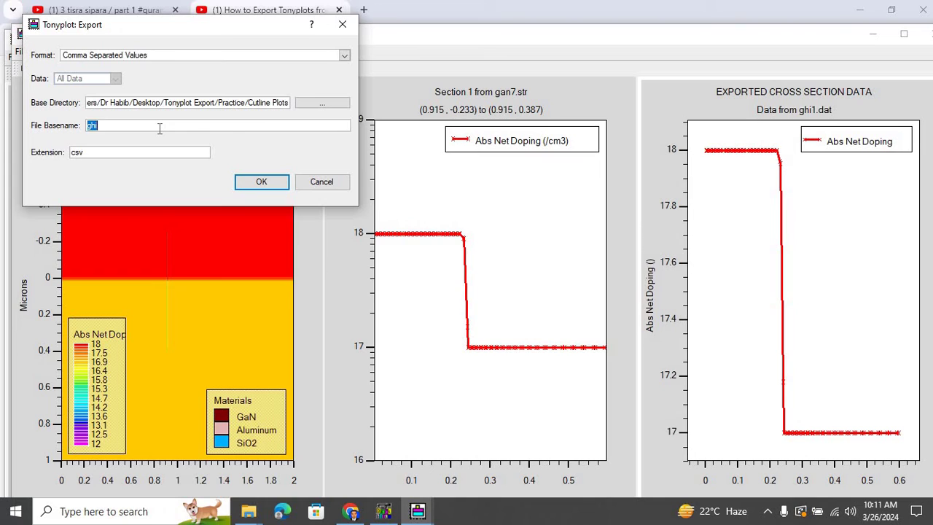
key("BackSpace")
type("jkl")
left_click(276, 180)
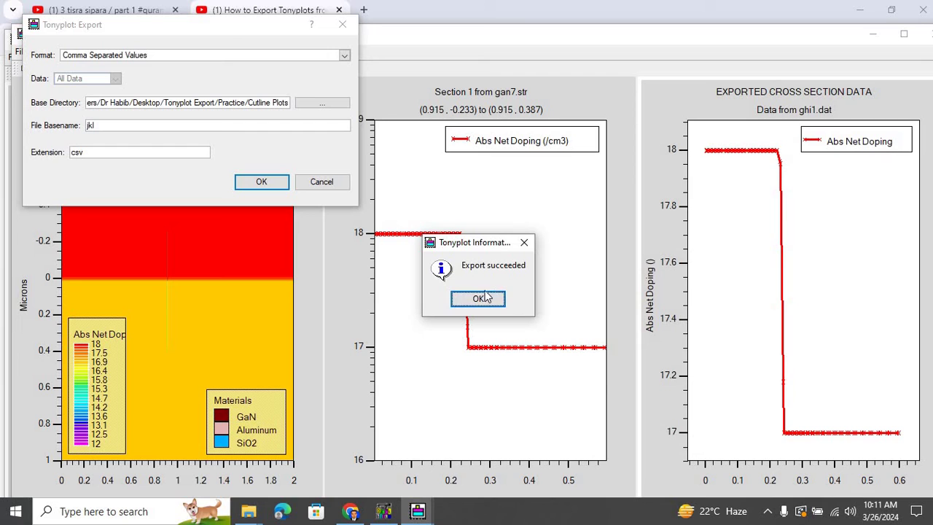
left_click(478, 299)
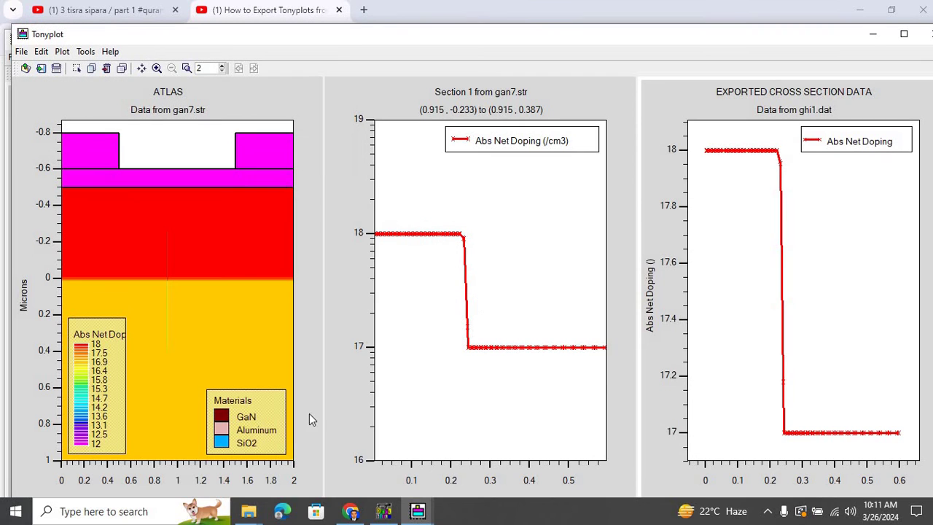
Switch to the Cutline Plots Explorer window and open jkl1 in Excel.
left_click(248, 511)
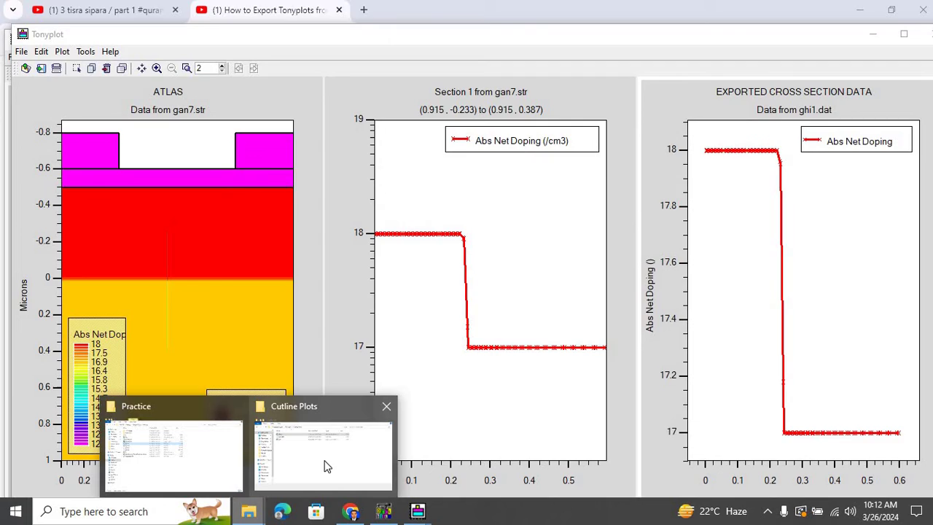
left_click(326, 467)
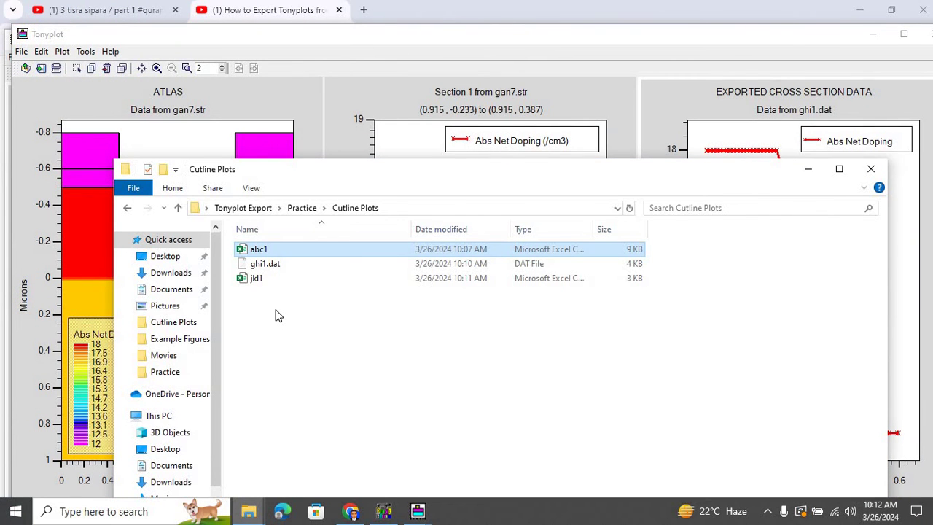
left_click(255, 280)
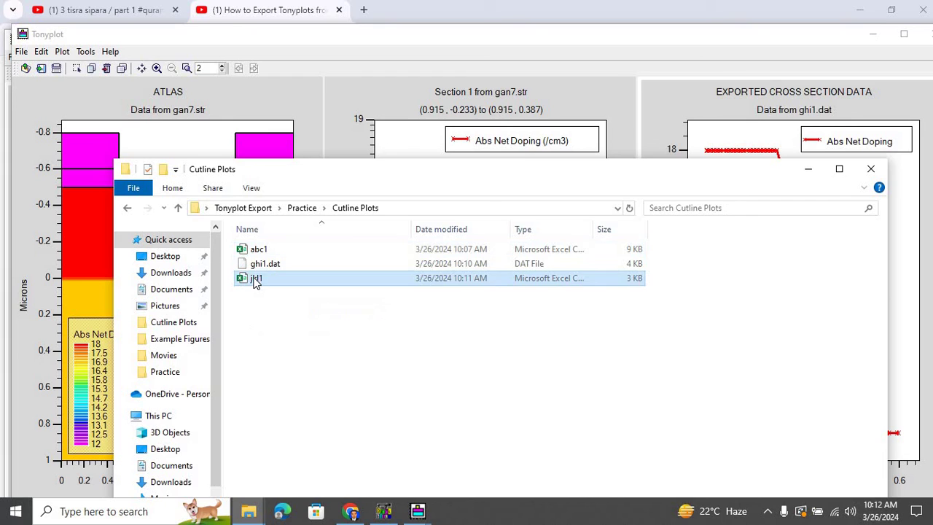
double_click(255, 279)
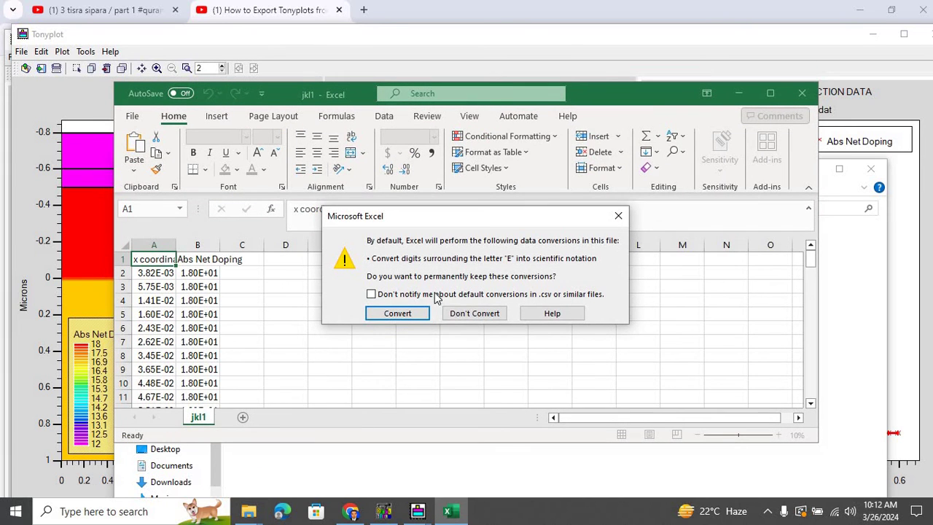
Keep jkl1's numbers unconverted, maximize Excel, and widen column A to about 16.43.
left_click(465, 313)
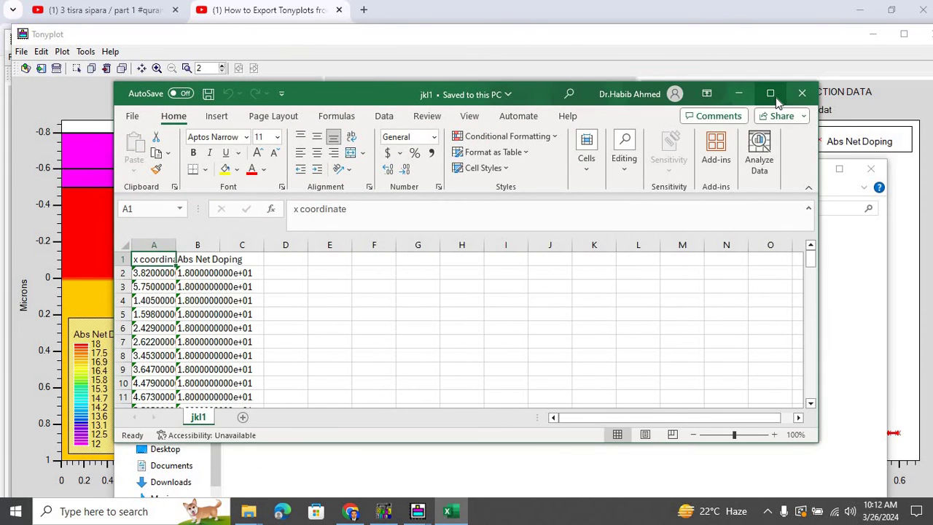
left_click(769, 93)
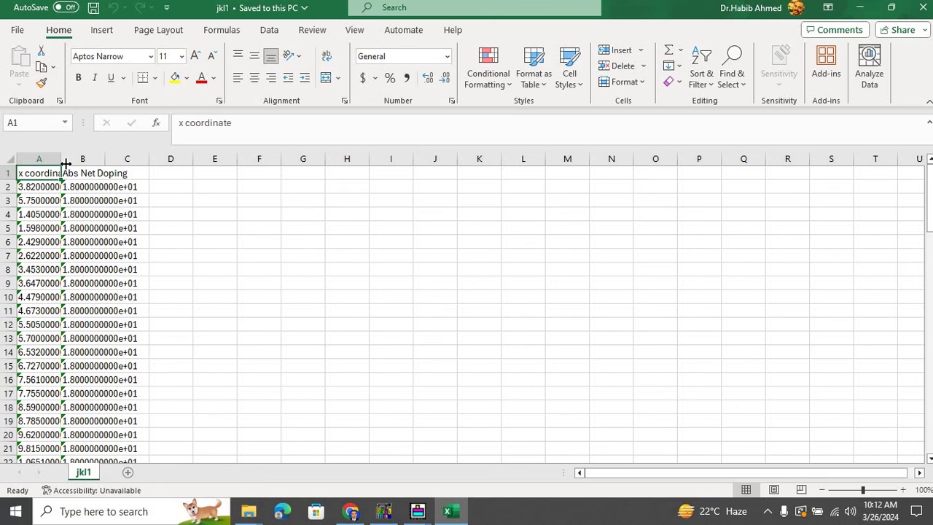
left_click_drag(63, 162, 101, 169)
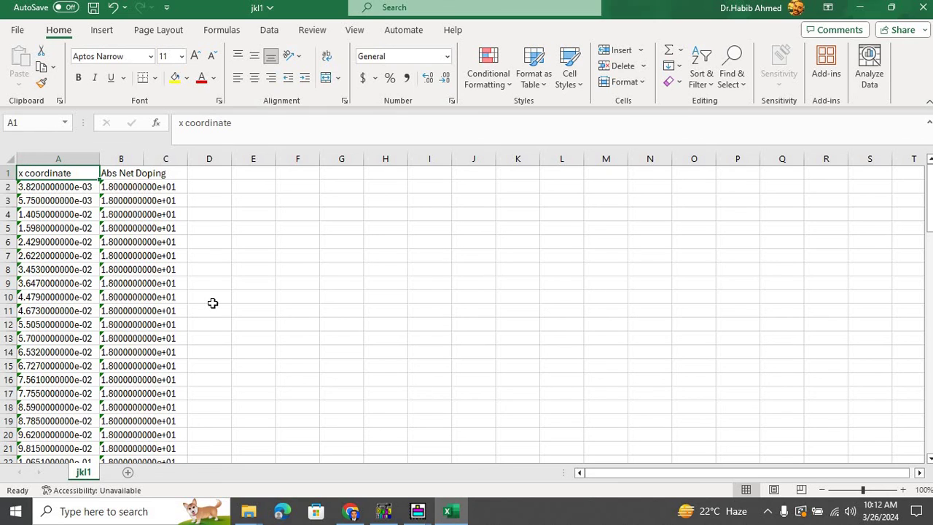
left_click(418, 510)
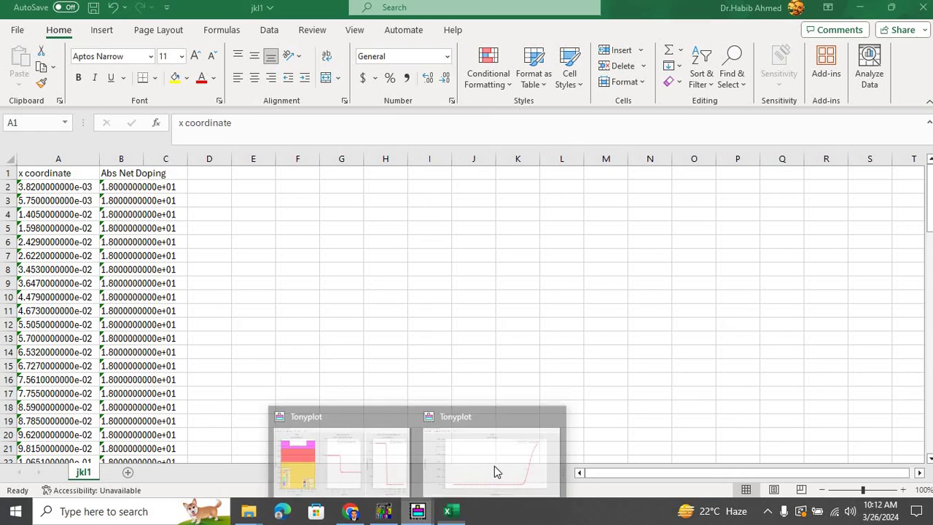
Bring the three-plot TonyPlot window forward and select the Section 1 and exported ghi1.dat plots.
left_click(380, 446)
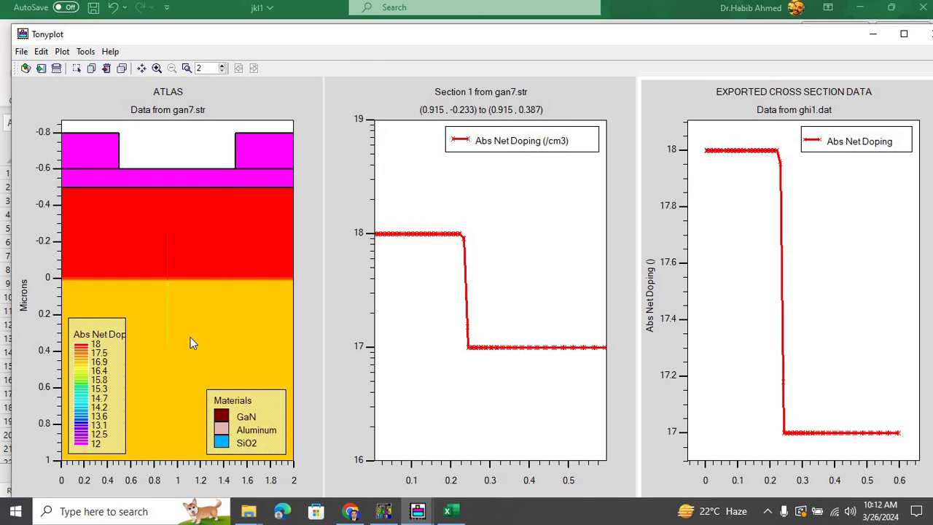
left_click(508, 255)
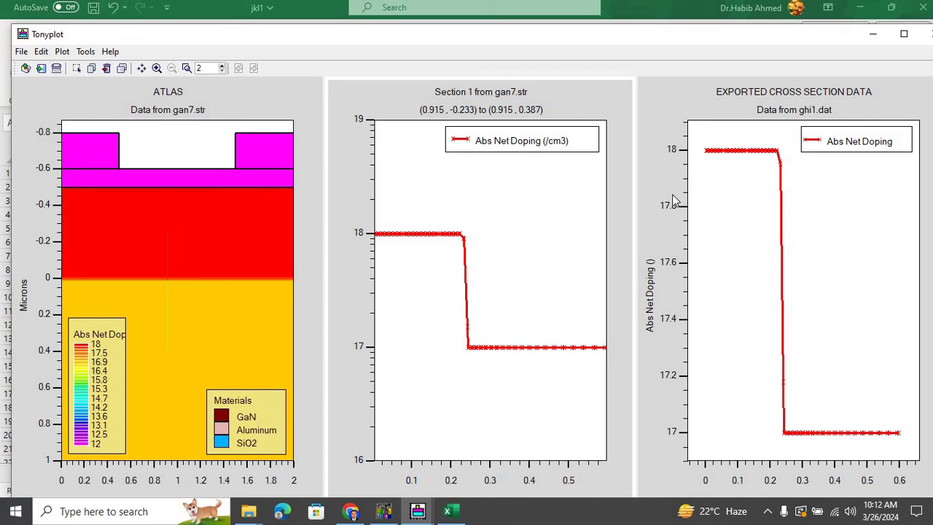
left_click(763, 212)
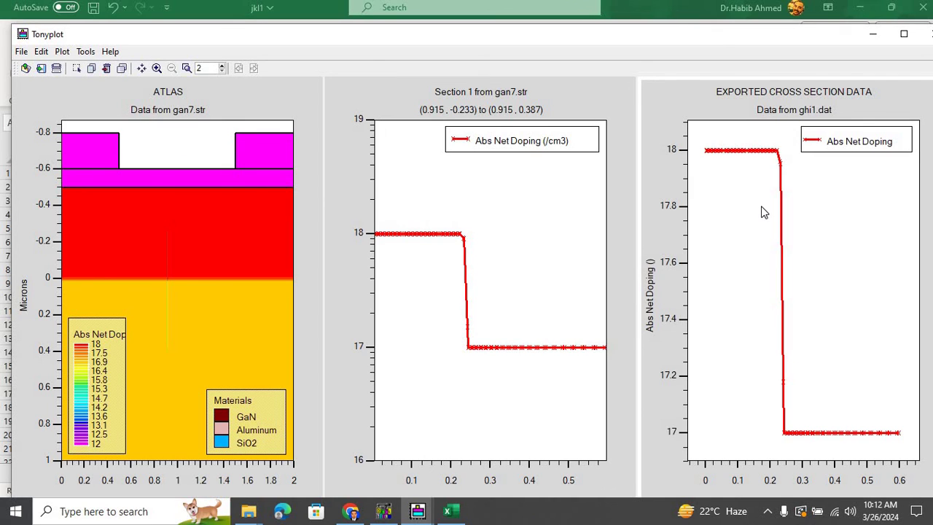
Reopen the Export dialog, still set to Comma Separated Values, basename jkl, extension csv.
left_click(24, 53)
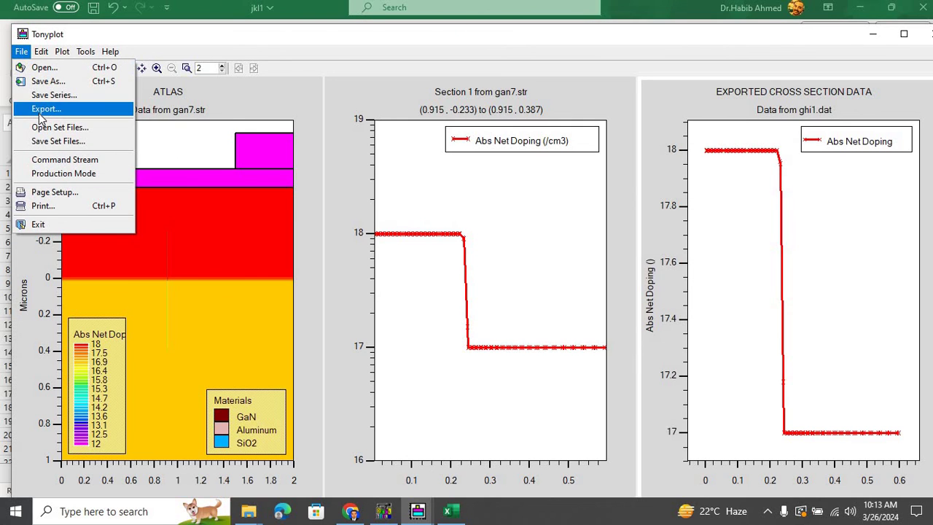
left_click(41, 110)
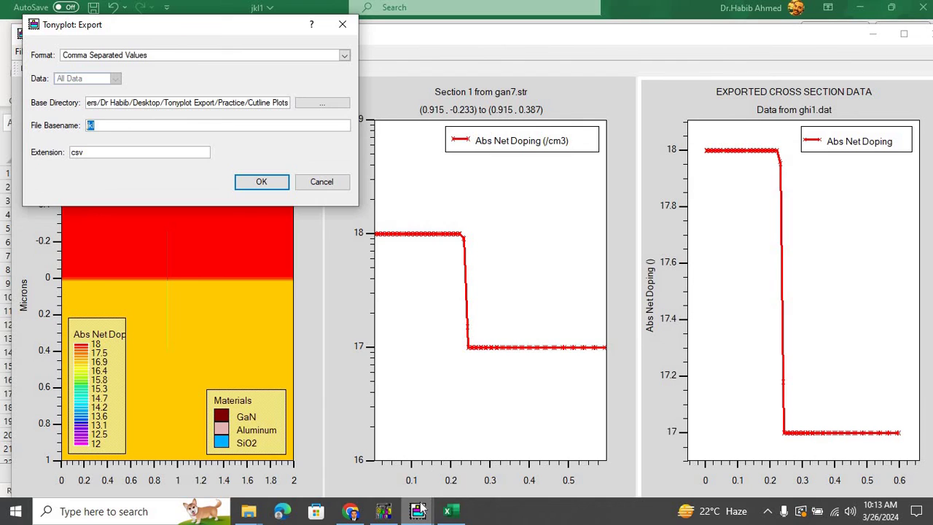
mouse_move(421, 508)
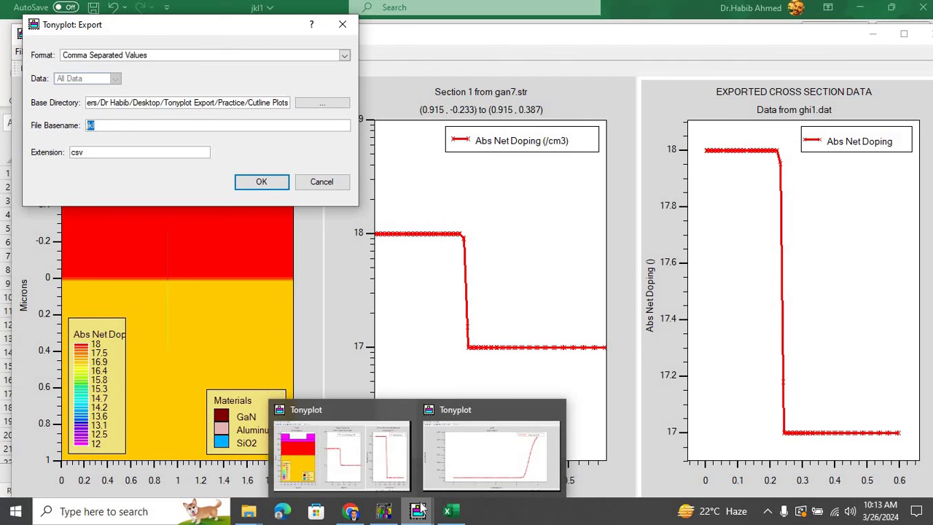